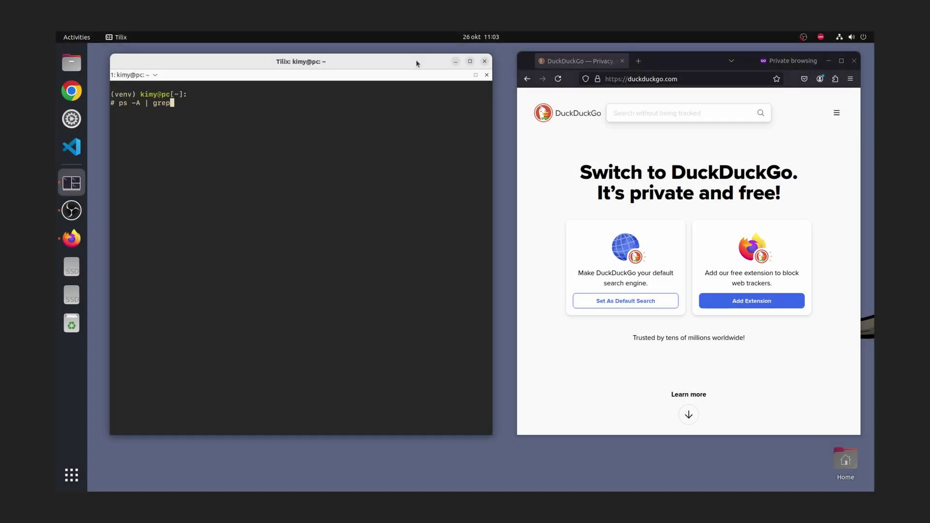
text(x)
Step: Start perf stat on Firefox PID 4094 and open Wikipedia's Branch predictor article
key(Return)
text(perf stat -e branches,branch)
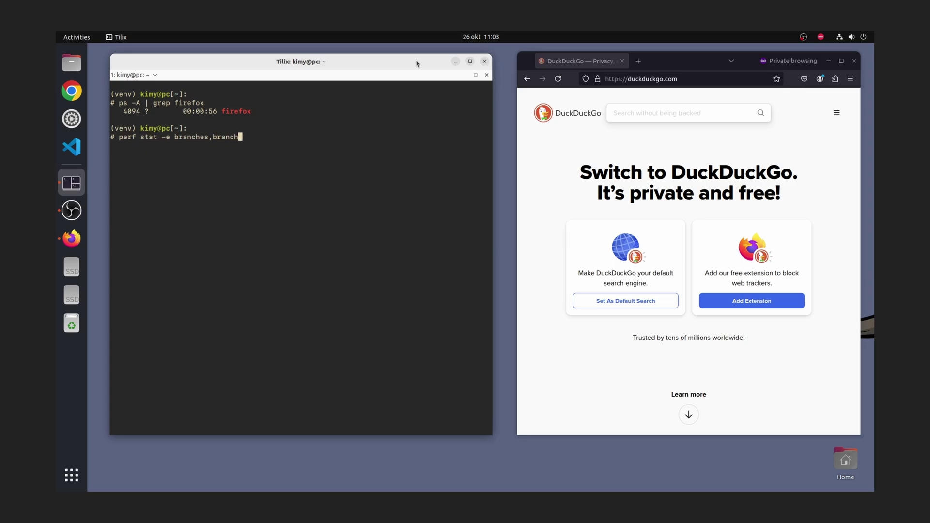
text(-misses -p 4094)
key(Return)
click(682, 112)
text(branch predi)
click(640, 146)
click(598, 264)
scroll(660, 242, down, 10)
scroll(660, 242, down, 10)
scroll(660, 243, down, 10)
scroll(660, 242, down, 10)
Step: Stop perf stat and highlight the 5,03% branch-miss rate
click(396, 240)
key(ctrl+c)
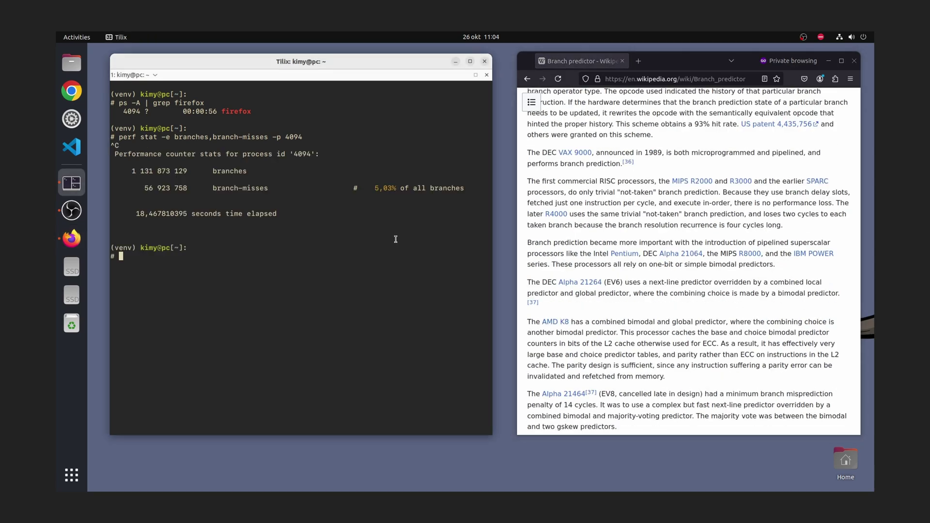
drag(376, 188, 469, 188)
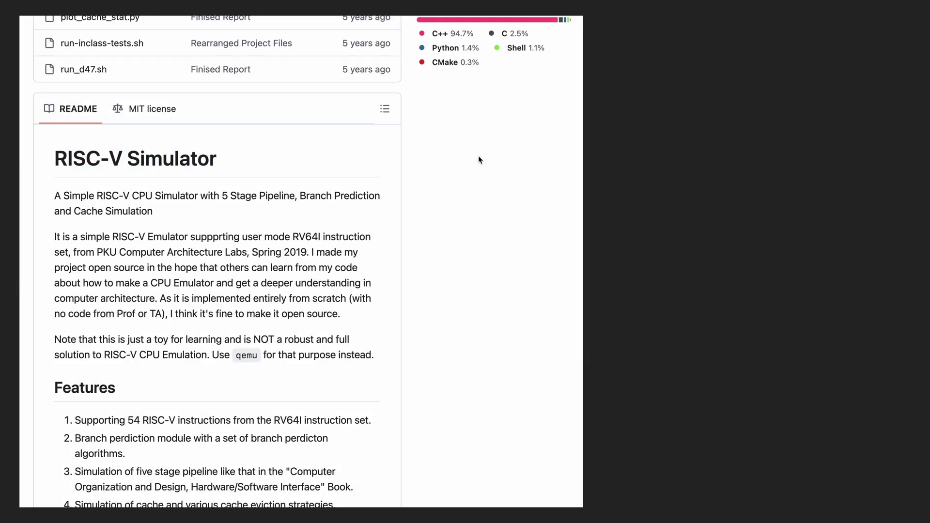
scroll(478, 159, up, 5)
scroll(478, 159, up, 5)
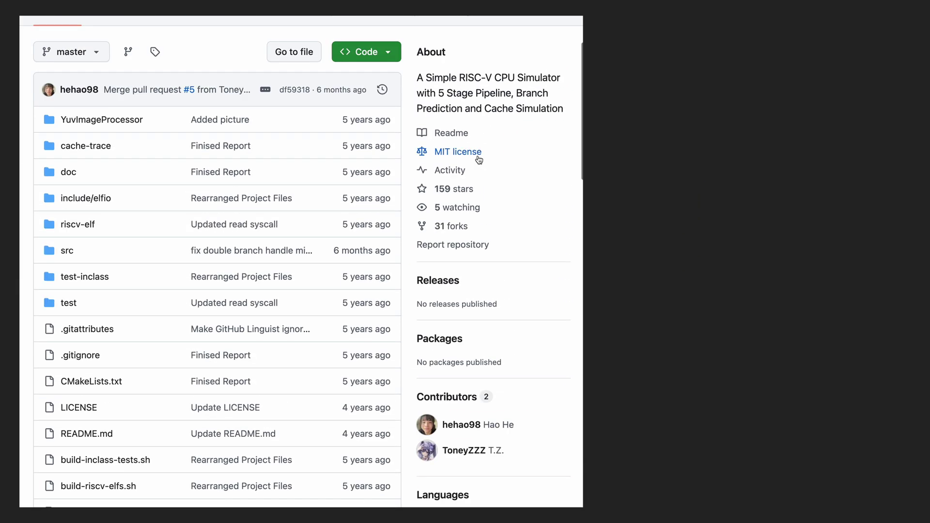
Step: Open src/Simulator.cpp and highlight the main loop's fetch-to-writeBack stage calls
click(67, 251)
scroll(177, 344, down, 2)
click(99, 420)
scroll(208, 353, down, 10)
scroll(209, 354, down, 5)
drag(164, 145, 73, 135)
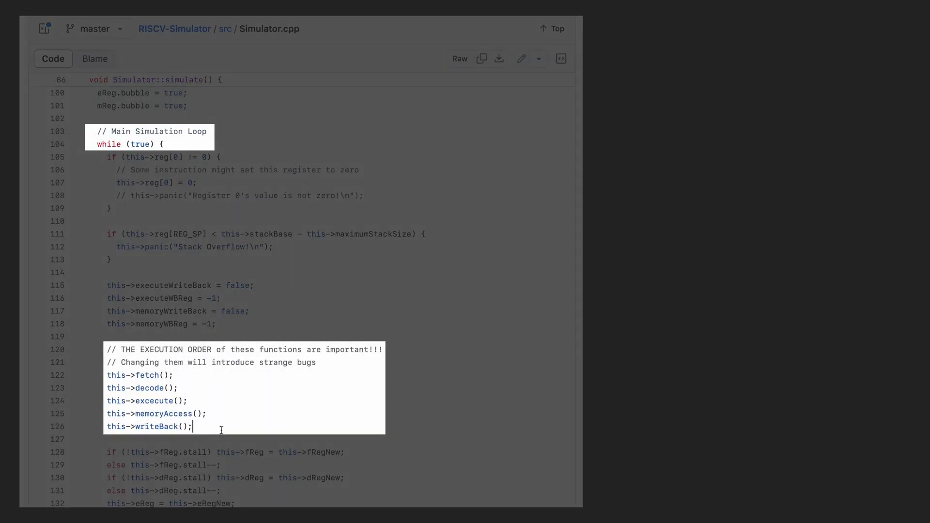
drag(218, 427, 82, 352)
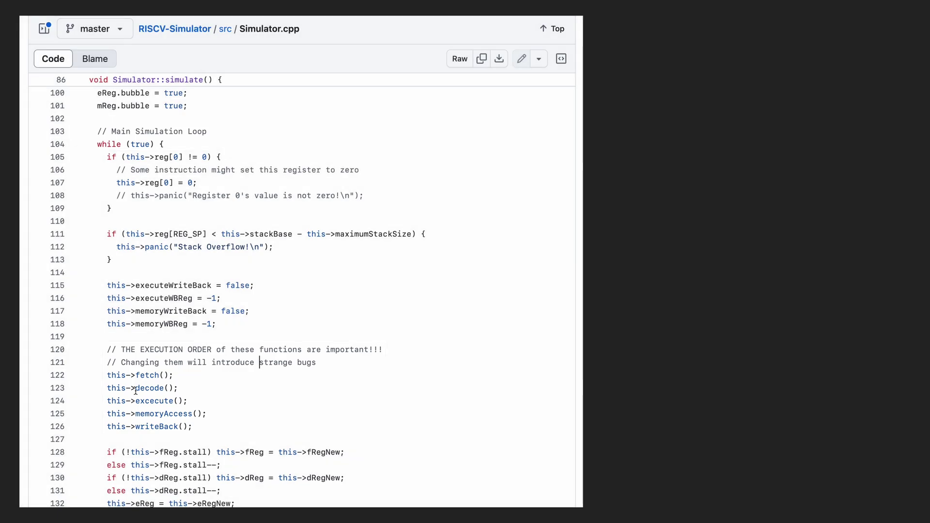
Step: Jump to decode() and highlight its opcode and funct3 extraction lines
click(140, 387)
click(465, 145)
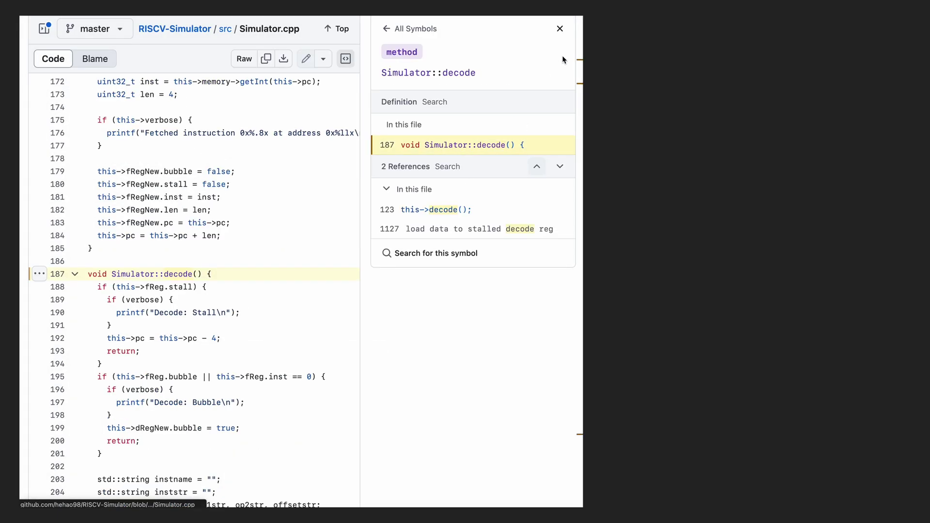
click(559, 28)
scroll(301, 363, down, 2)
scroll(301, 364, down, 3)
scroll(300, 364, down, 1)
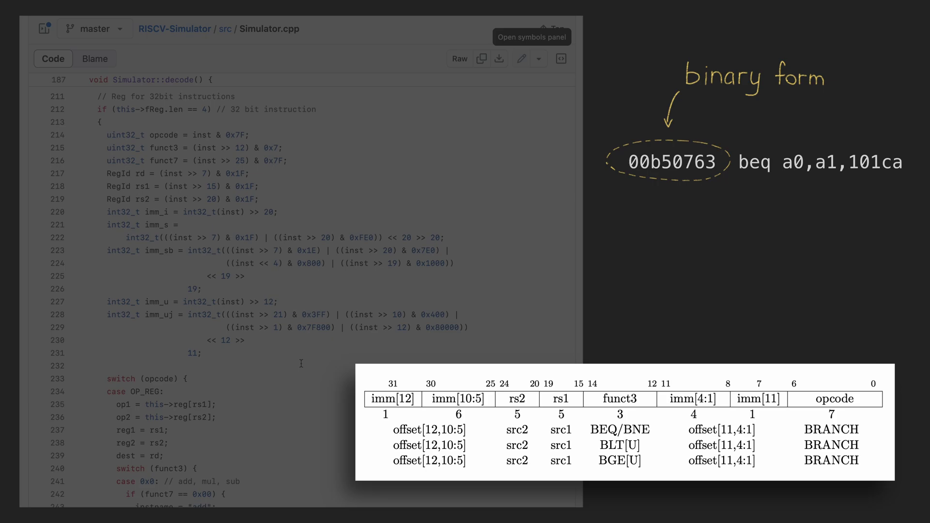
triple_click(133, 139)
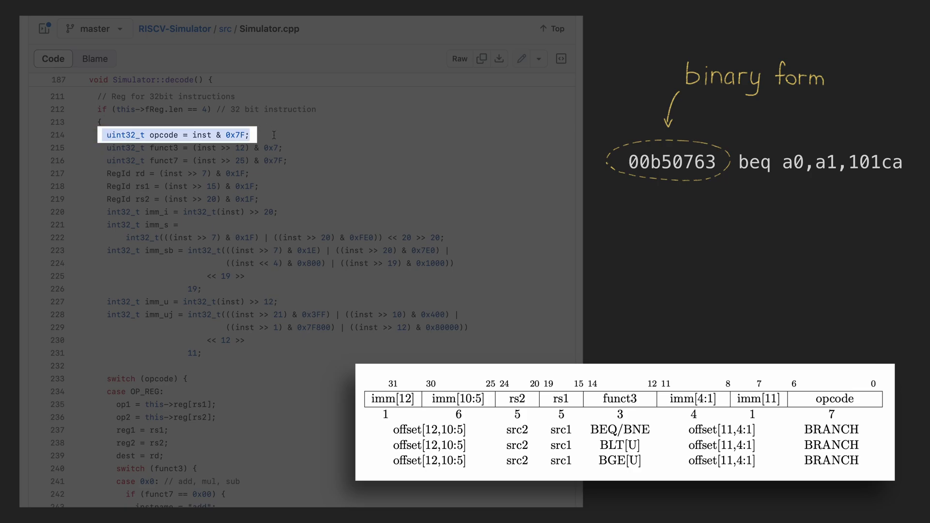
triple_click(294, 147)
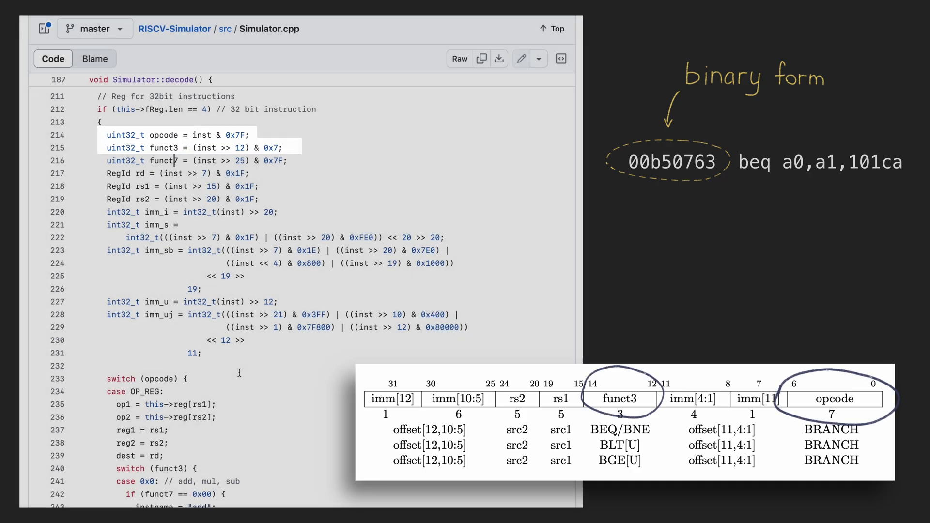
scroll(240, 395, down, 10)
scroll(239, 395, down, 8)
scroll(239, 395, down, 6)
scroll(239, 395, down, 6)
scroll(239, 395, down, 2)
drag(156, 482, 105, 107)
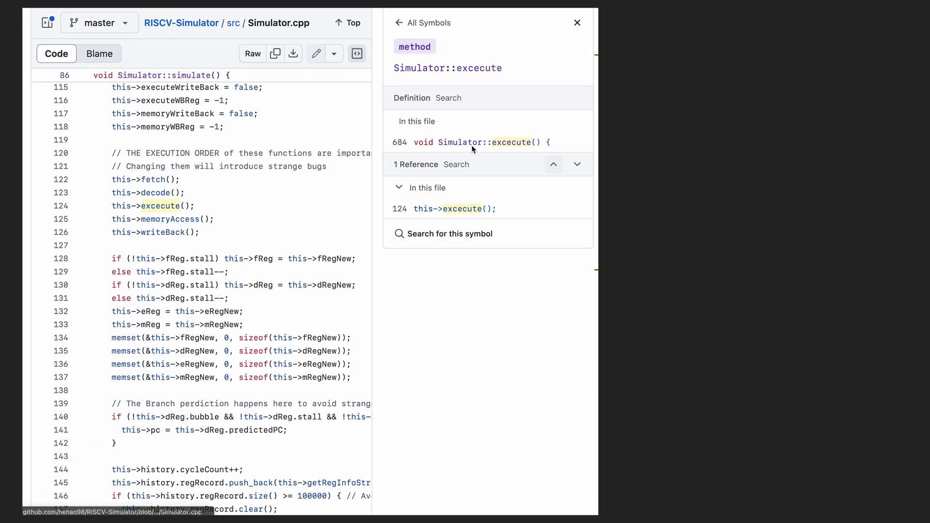
Step: Jump to Simulator::excecute() and highlight the BEQ case adding the offset to dRegPC
click(471, 145)
click(578, 23)
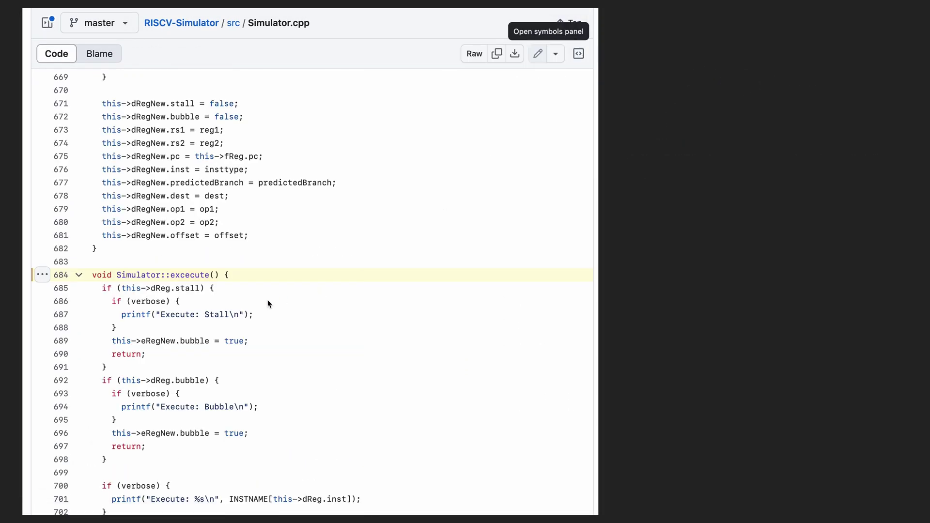
scroll(268, 303, down, 5)
scroll(268, 303, down, 2)
drag(66, 232, 186, 230)
scroll(298, 388, down, 4)
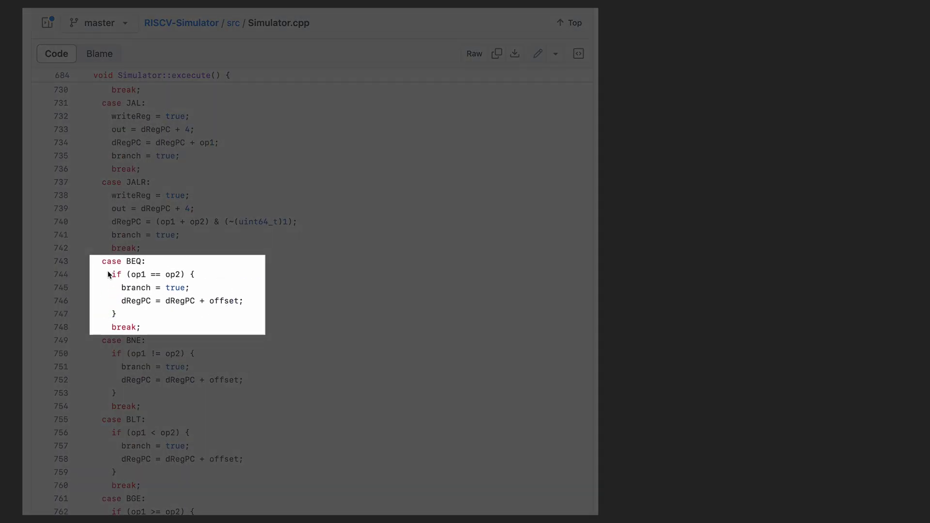
mouse_move(108, 275)
mouse_down()
mouse_move(202, 275)
mouse_move(203, 290)
mouse_up()
drag(118, 301, 247, 300)
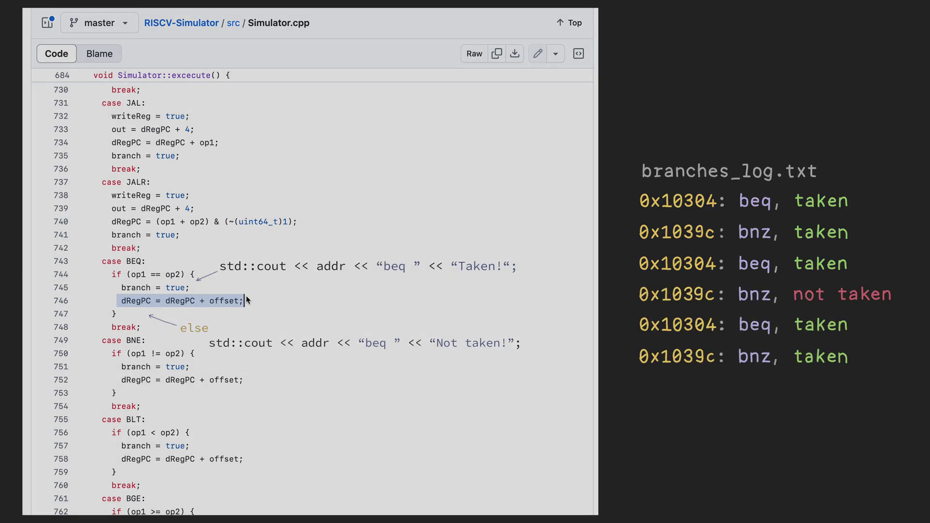
Step: Define my_func in the notebook, call my_func(1, 2), and disassemble it to bytecode
key(Return)
text(if (a > b):)
key(Return)
text(return a - b     else:         return a + b)
key(shift+Return)
text(my_func(1, 2))
key(shift+Return)
text(import dis dis.dis(my_func))
key(shift+Return)
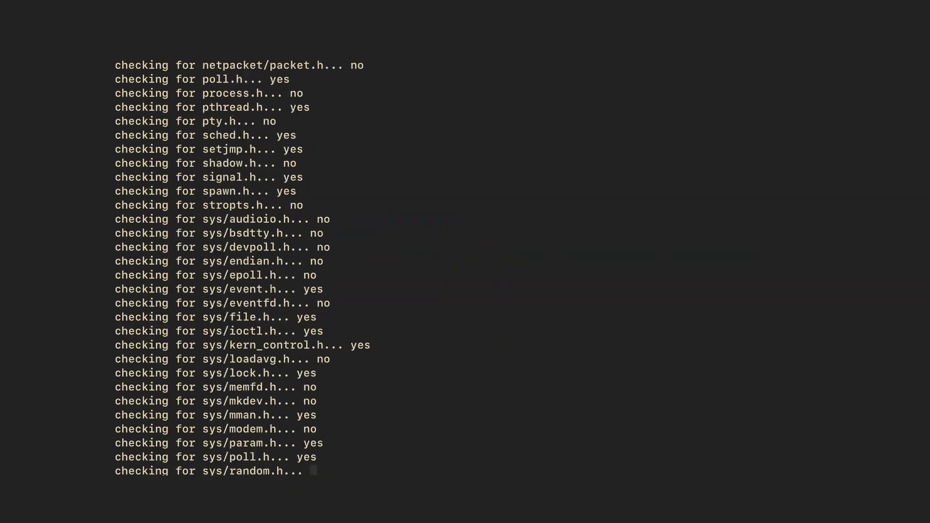
text(make)
Step: Build CPython with make, launch ./python.exe, and print my_list = [1, 2, 3, 'a']
key(Return)
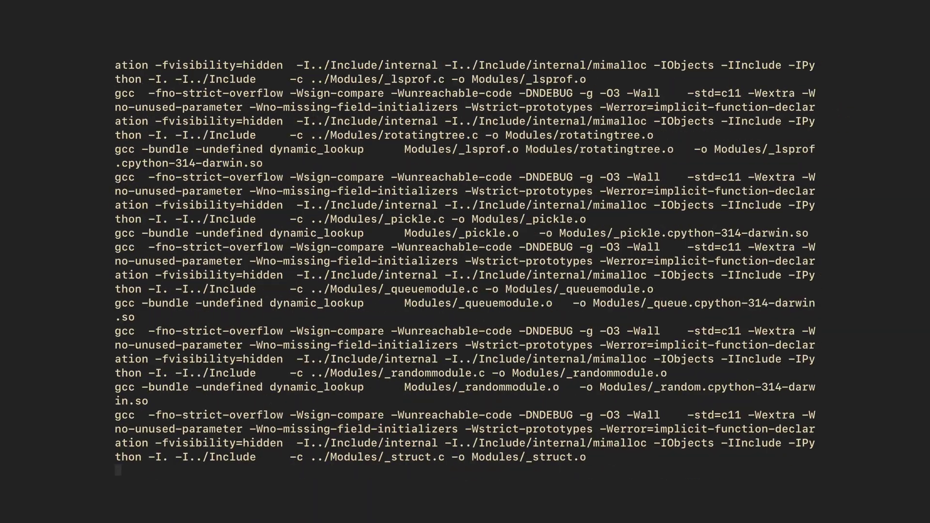
text(clear)
key(Return)
text(./python.exe)
key(Return)
text(my_list = [1, 2, 3, 'a'])
key(Return)
text(print my_)
key(BackSpace)
key(BackSpace)
key(BackSpace)
text((my_)
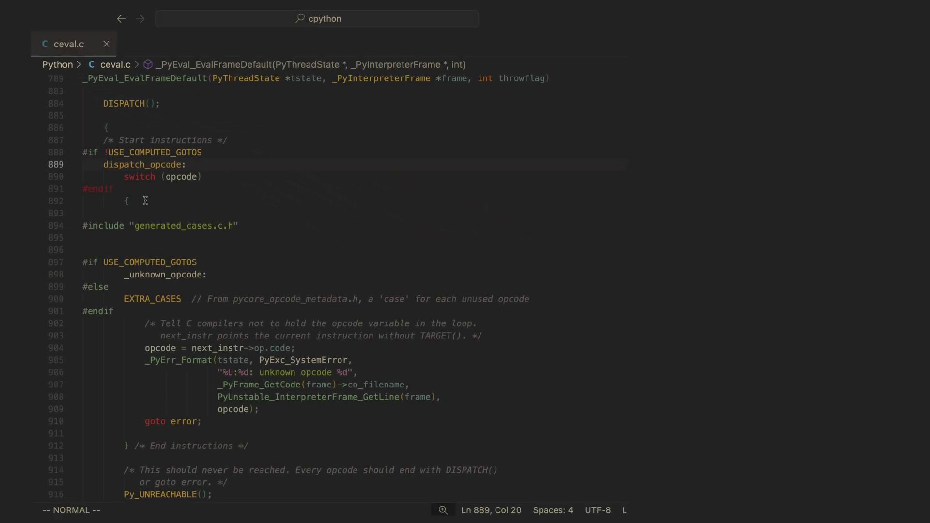
Step: Open generated_cases.c.h and select the BINARY_OP and BINARY_OP_ADD_FLOAT target names
click(188, 196)
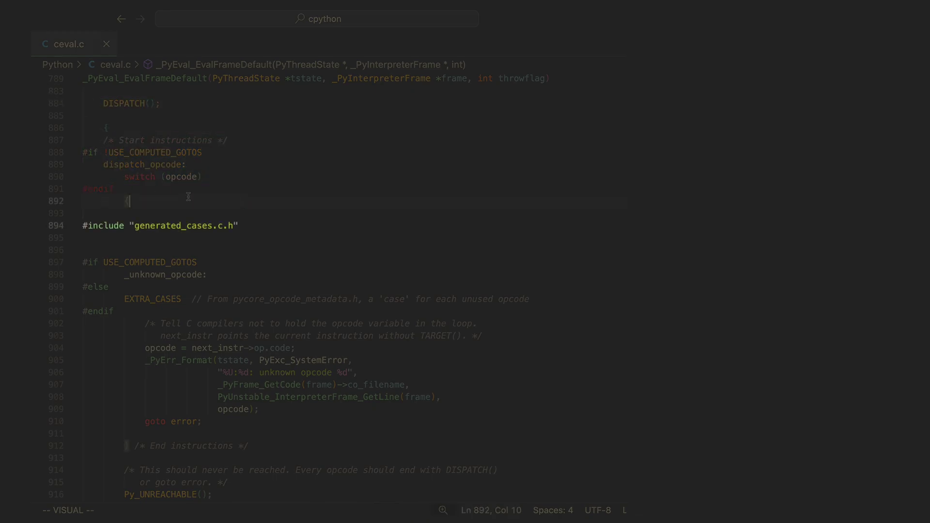
key(ctrl+p)
text(generated_cases)
key(Return)
scroll(210, 116, down, 3)
key(v)
key(i)
key(w)
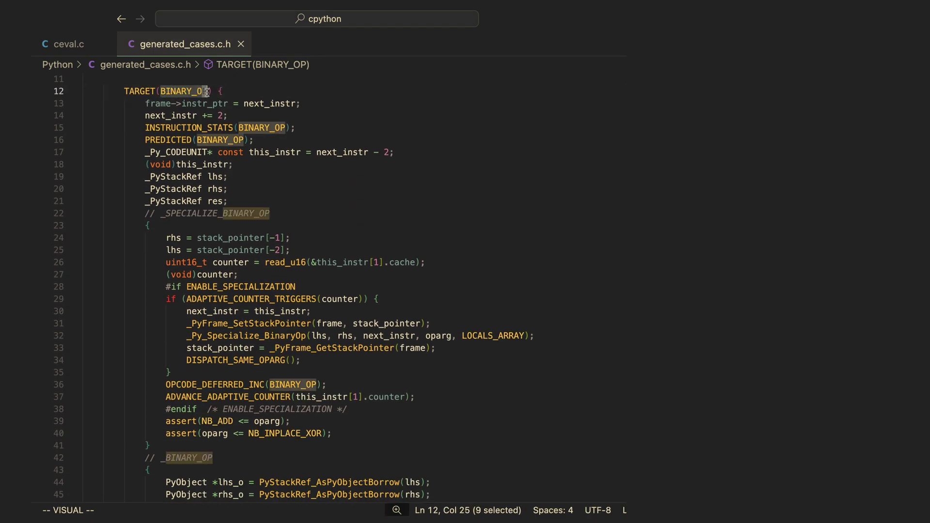
scroll(211, 116, down, 10)
double_click(219, 206)
scroll(240, 276, down, 10)
scroll(262, 335, down, 5)
Step: Search for pop_jump_if_false to reach the POP_JUMP_IF_FALSE handler
click(262, 335)
key(ctrl+f)
text(pop_jump_if_false)
key(Return)
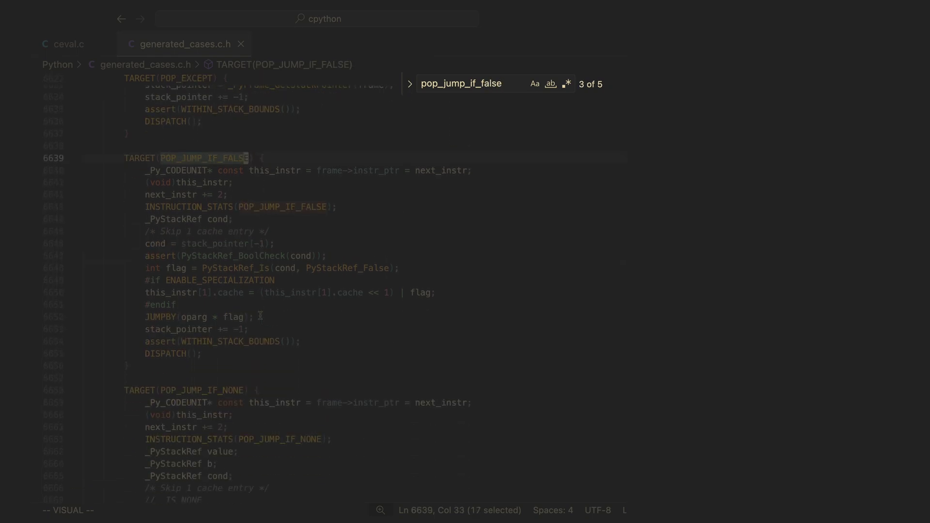
key(Escape)
key(k)
scroll(362, 212, down, 1)
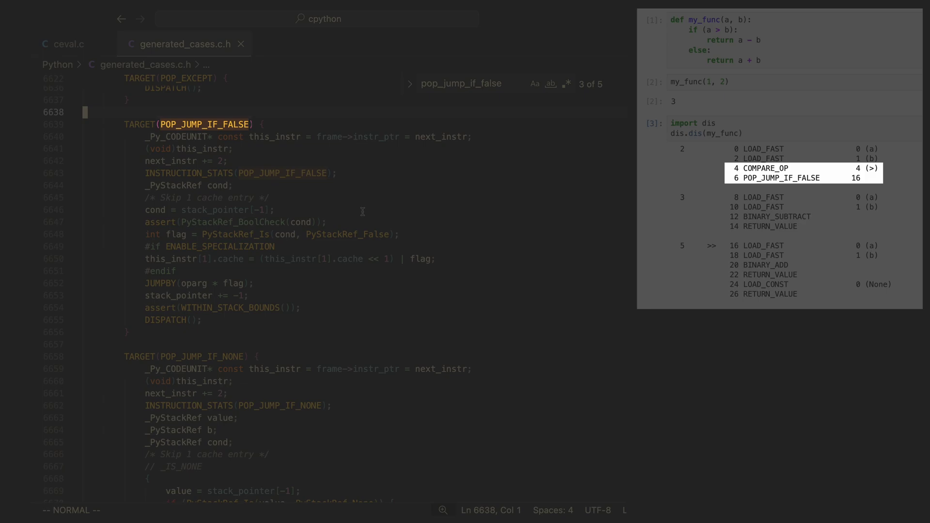
Step: Highlight the handler's condition line, flag assignment and JUMPBY(flag) statement
drag(277, 210, 136, 210)
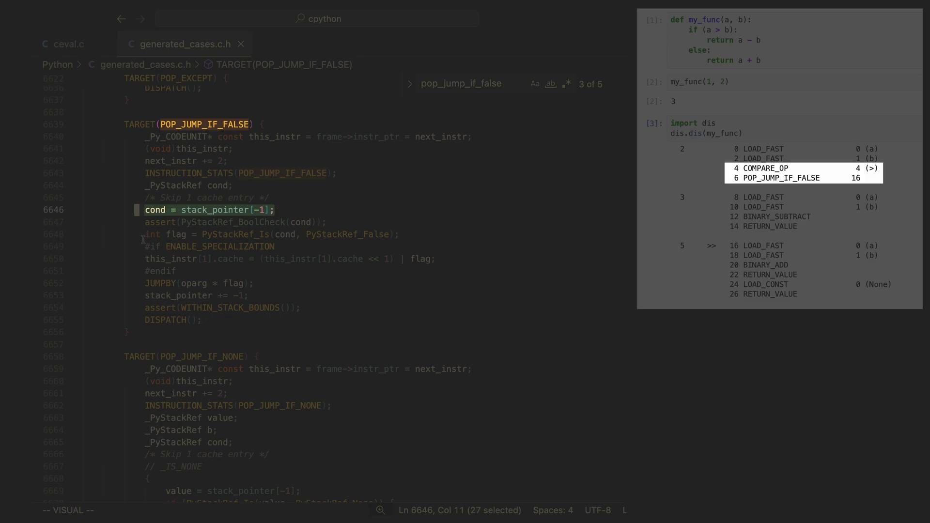
click(276, 234)
drag(306, 235, 391, 235)
double_click(179, 235)
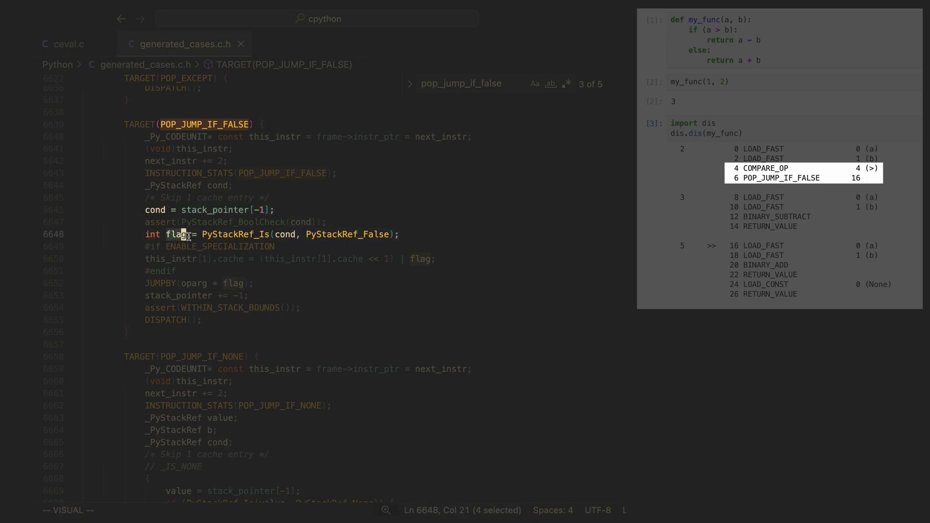
double_click(234, 283)
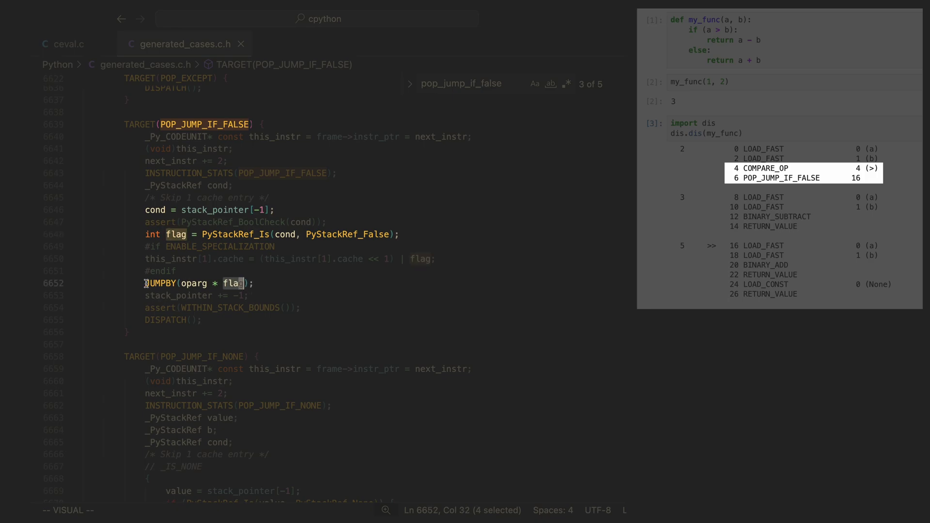
drag(146, 284, 252, 285)
Step: Open a new line after the flag assignment for the printf logging call
click(197, 276)
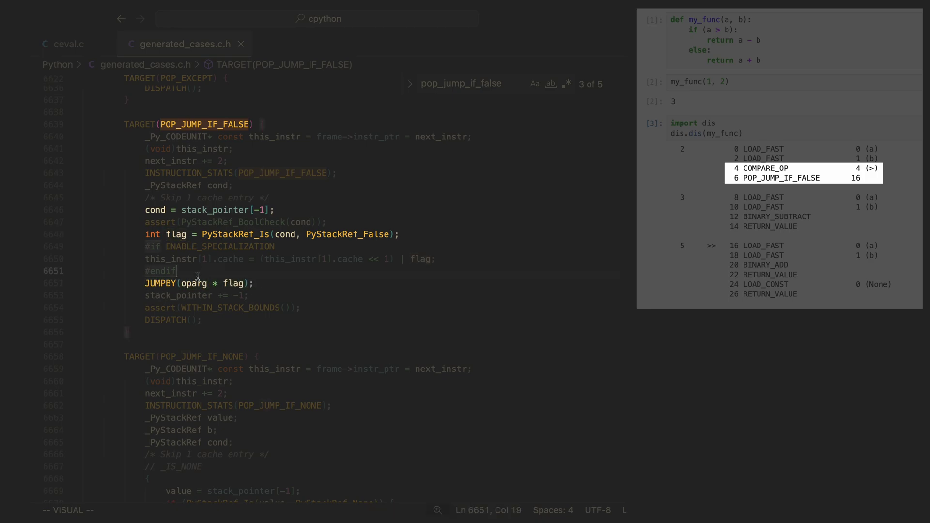
key(Escape)
key(k)
key(k)
key(shift+o)
text(printf()
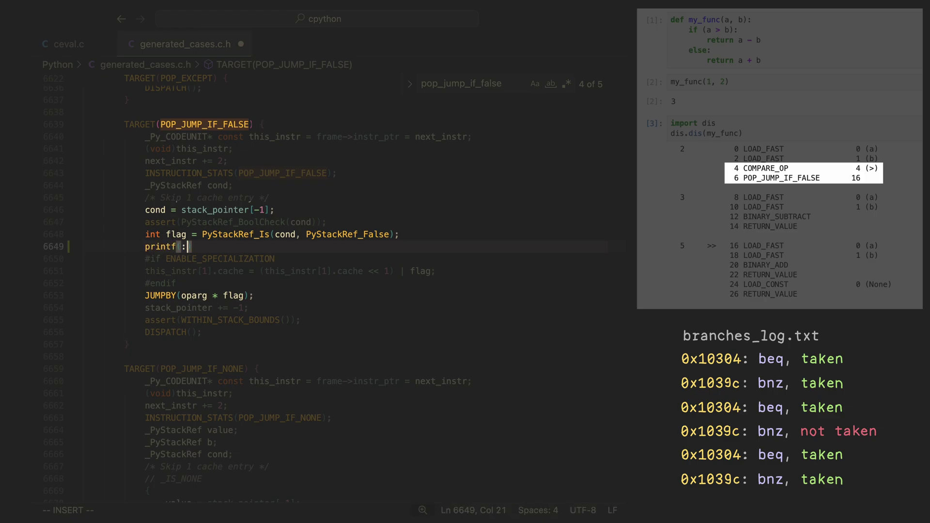
text(POP_JUMP_IF_FALSE;0x%lx;taken=%d; ", (unsigned long)this_instr, flag);)
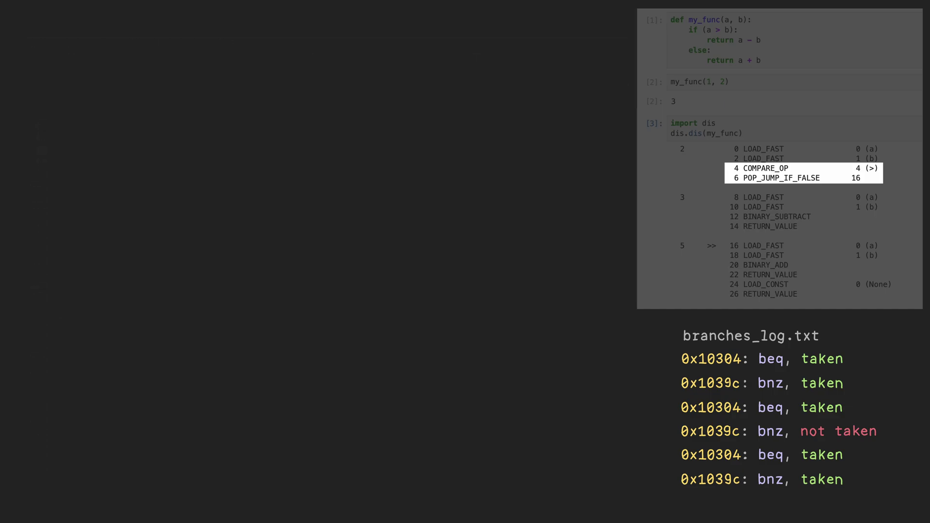
text(./python.exe -m pyperformance run -b 2to3,docutils,html5lib,tornado_http)
Step: Run pyperformance on the instrumented build and load pyperf_branch_history.txt into pandas (147,684,727 rows)
key(Return)
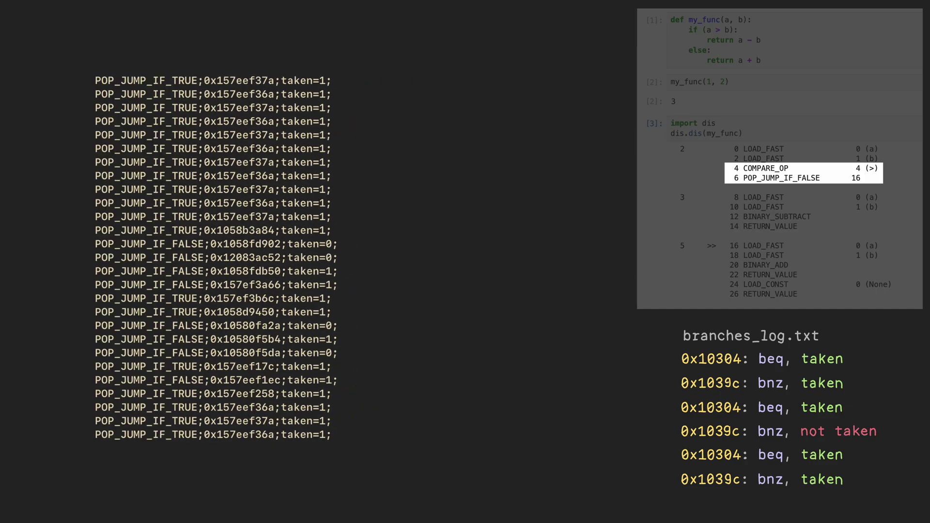
text(MP/!d' ~/branch_history_raw.txt > ~/pyperf_branch_history.txt)
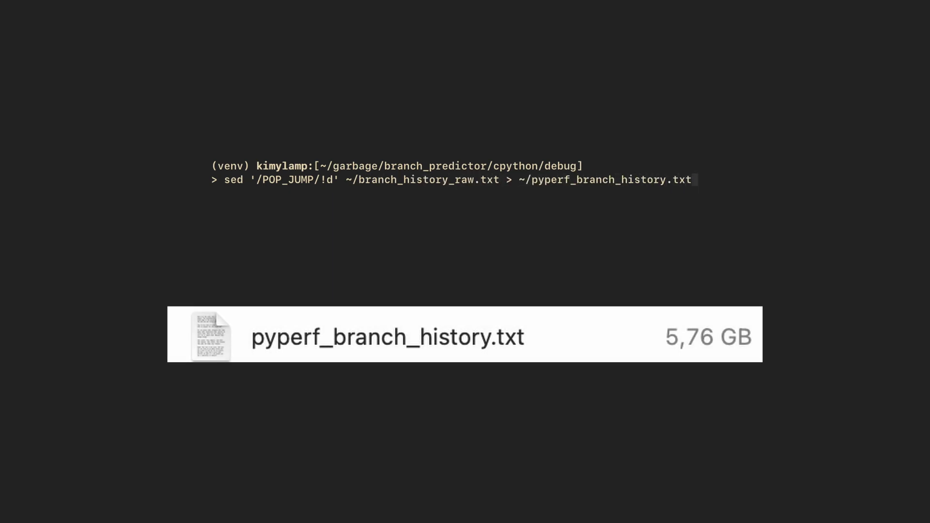
text(_history.txt",)
key(Return)
text(delimiter=";",)
key(Return)
text(names=["type", "addr", "taken"],)
key(Return)
text(index_col = False))
key(shift+Return)
text(csv_file)
key(shift+Return)
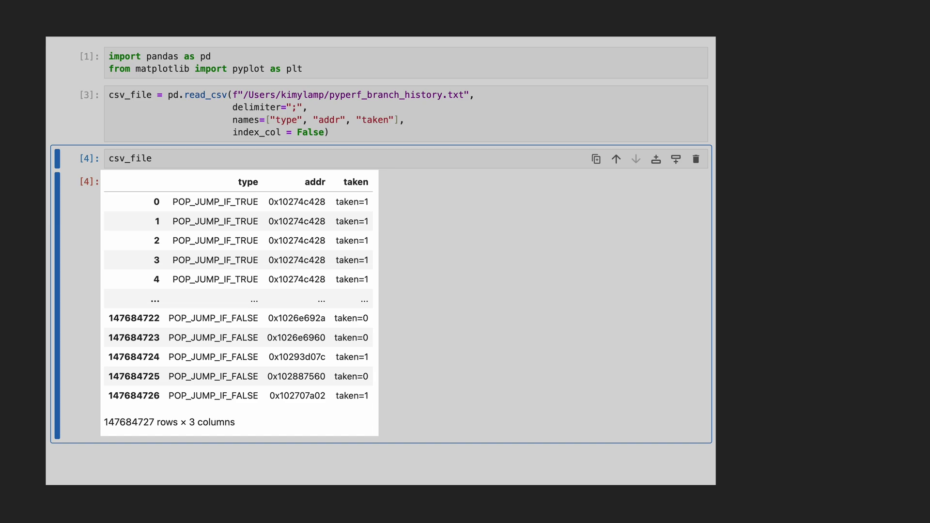
text(csv_file.groupby('taken').count())
Step: Count taken versus not-taken branches and compute the taken share
key(ctrl+Return)
scroll(193, 286, down, 2)
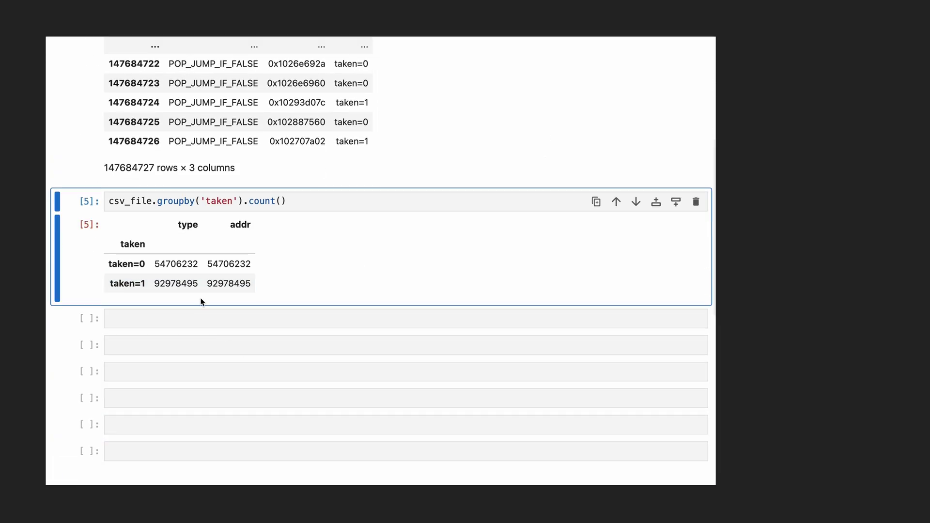
click(193, 318)
text(92978495 / (92978495 + 54706232))
key(ctrl+Return)
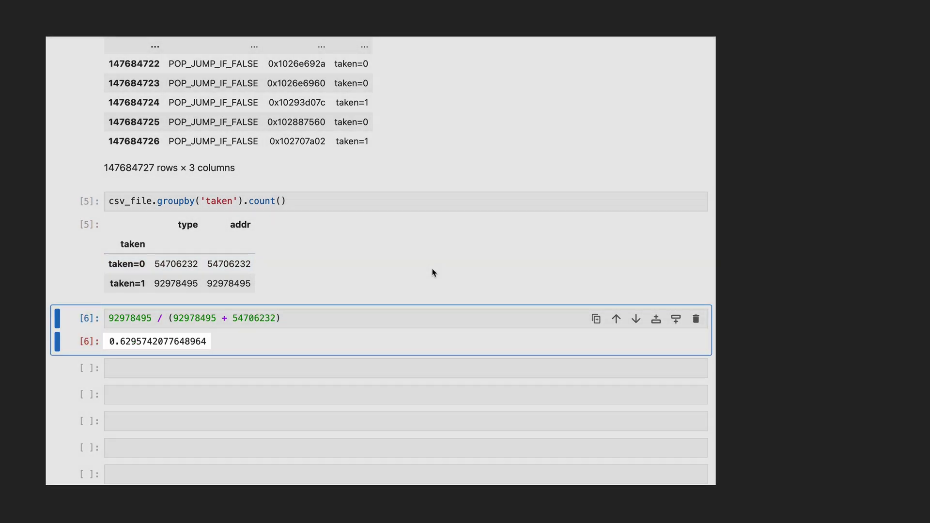
scroll(432, 268, down, 3)
Step: Add a taken_val column to the table and display it
click(357, 197)
text(csv_file["taken_val"] = csv_file["taken"].apply(lambda x: int(str(x)[-1])))
key(Return)
text(csv_file = csv_file.reset_index())
key(shift+Return)
text(csv_)
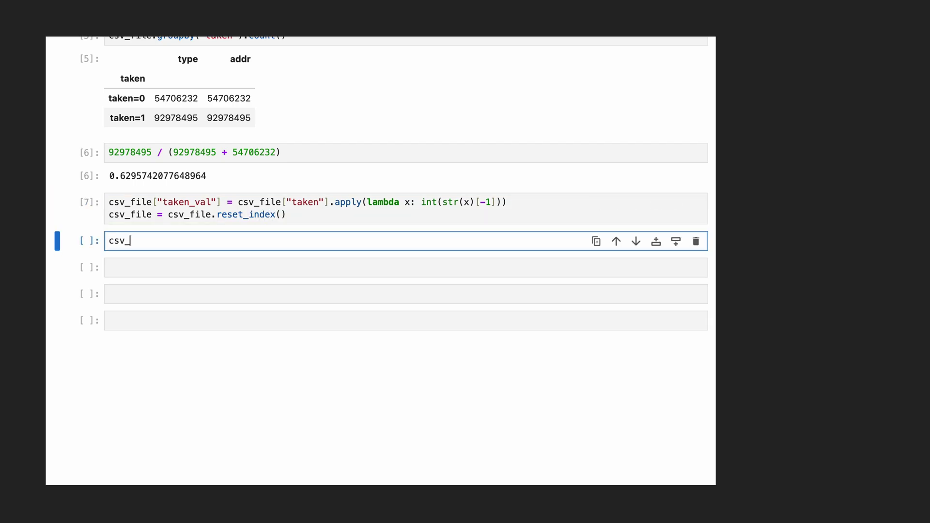
text(file)
key(ctrl+Return)
scroll(511, 264, down, 2)
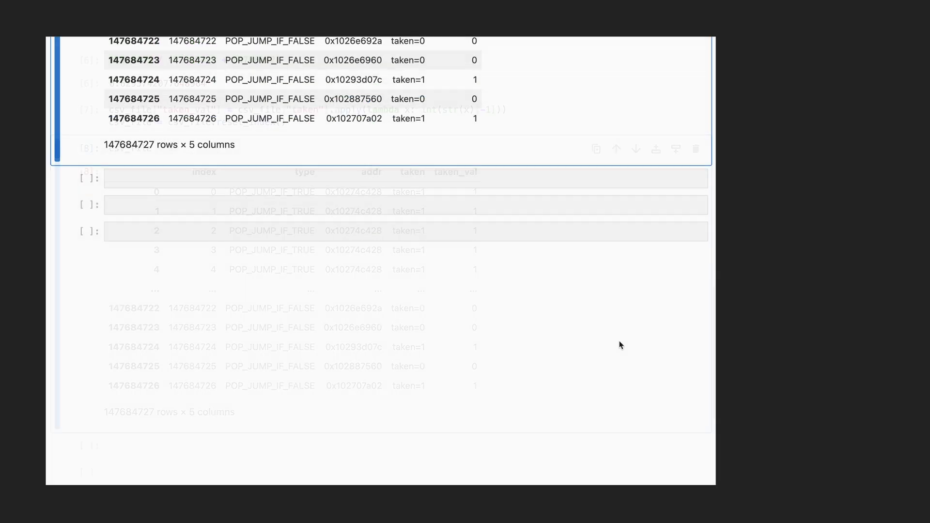
text(df = csv_file.groupby(["addr"]).agg({'taken_val' : ['sum', 'count']}).reset_index())
Step: Aggregate branches per address into df (97,446 addresses) and list the 20 busiest
key(Return)
text(df.columns = ['addr', 'was_taken', 'total_branches'])
key(Return)
text(df['was_taken_percentage'] = df['was_taken']/df['total_branches'])
key(shift+Return)
text(df)
key(shift+Return)
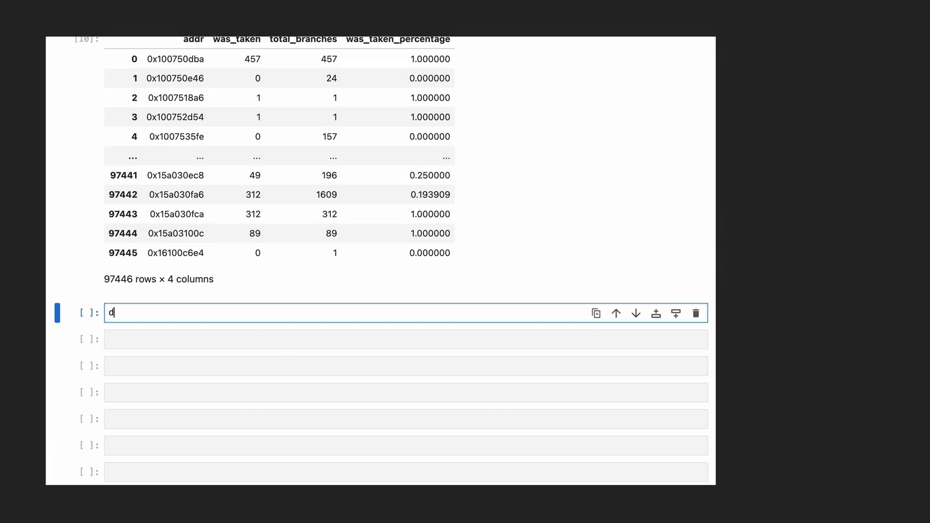
text(.sort_values('total_branches')[-20:])
key(shift+Return)
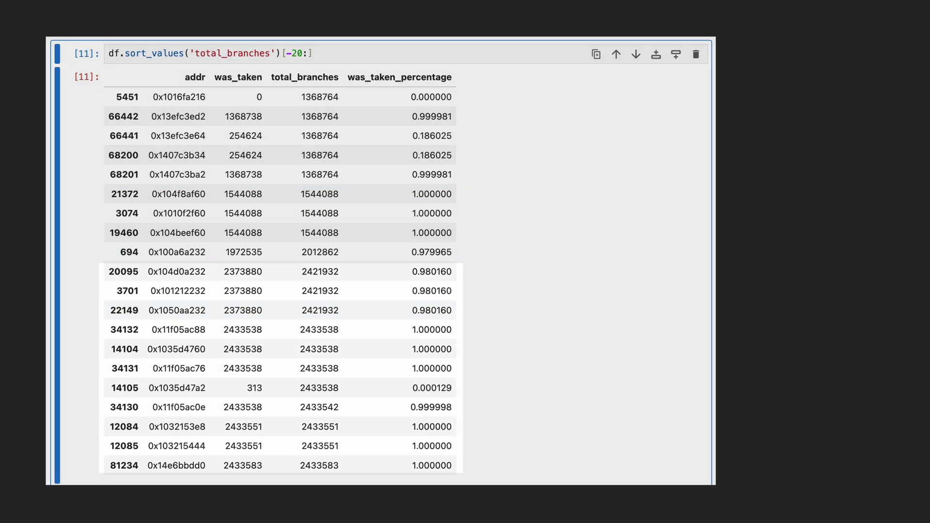
scroll(192, 245, down, 5)
Step: Plot df['total_branches'].hist(bins=40) on a 10x5 figure, then make the y-axis logarithmic
click(191, 245)
text(fig = plt.figure(figsize = (10, 5)))
key(Return)
text(ax = fig.gca())
key(Return)
text(ax.ticklabel_firmat(style='pl)
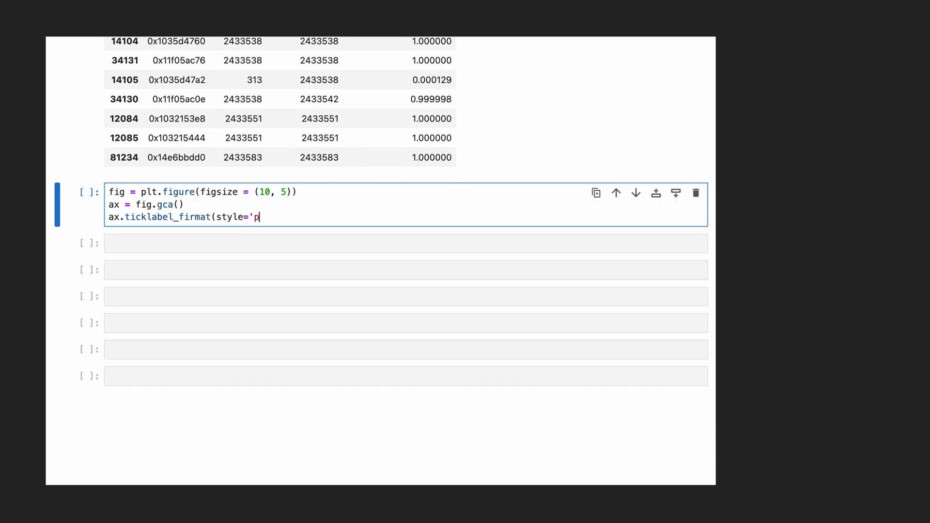
text(ain'))
key(Return)
text(df['total_branches'].hist(bins=40))
key(ctrl+Return)
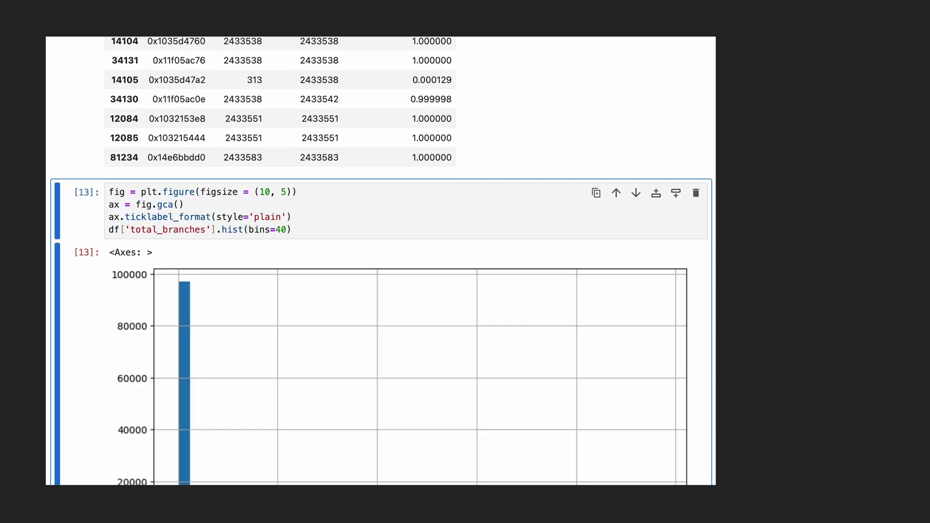
scroll(304, 287, down, 2)
scroll(303, 287, down, 2)
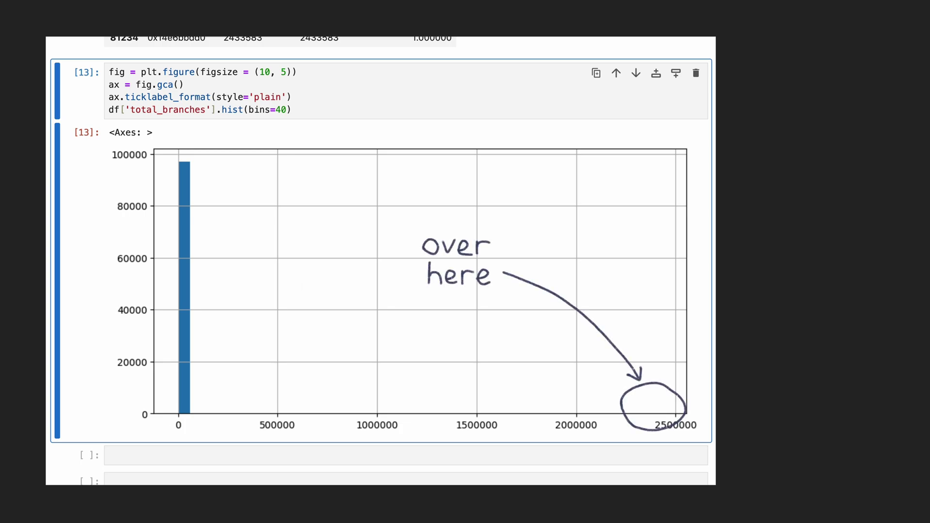
text(ax.set_yscale('log'))
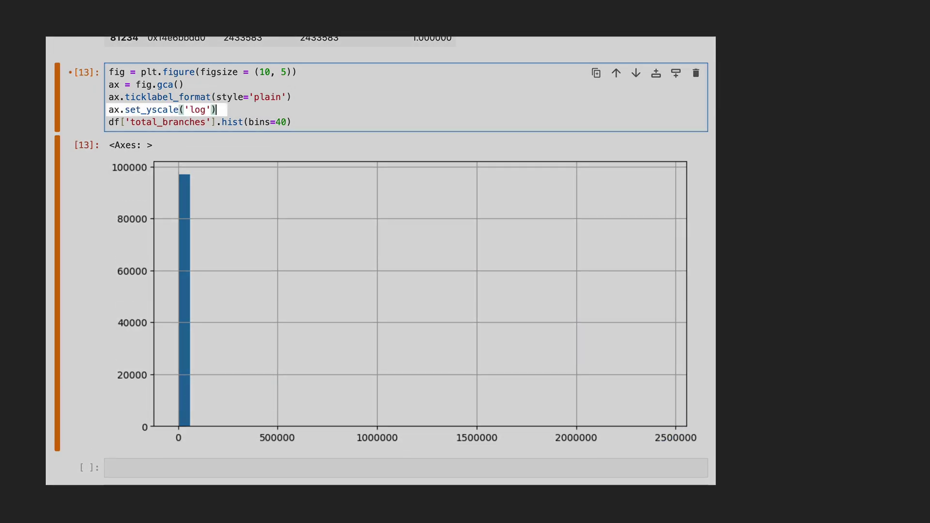
key(ctrl+Return)
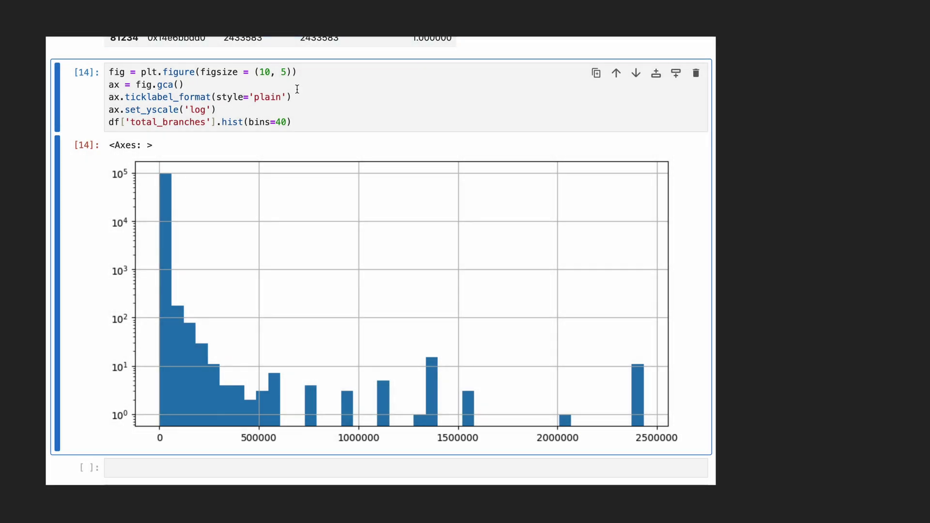
Step: Reuse the figure setup and plot a 100-bin histogram weighted by total_branches
drag(294, 97, 109, 71)
key(Return)
text(df['total_branches'].hist(bins=100, weights=df['total_branches'], ax=ax))
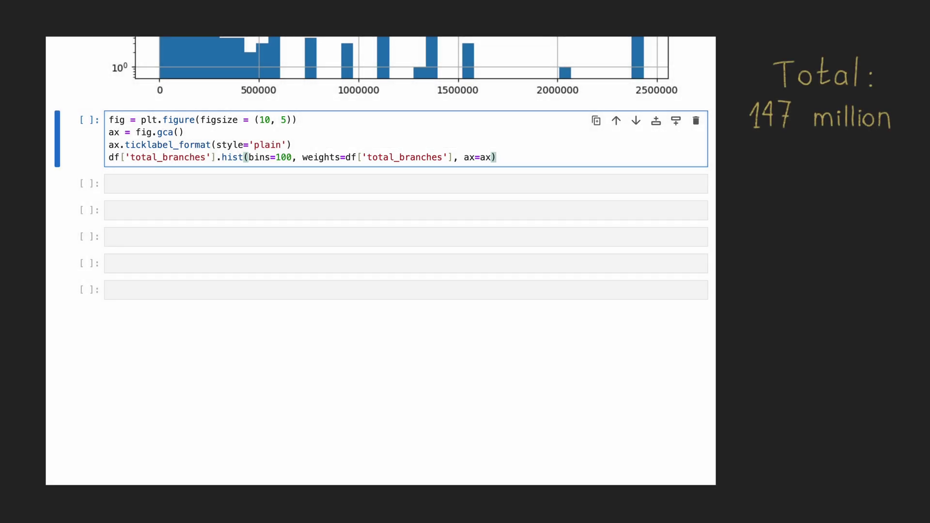
key(shift+Return)
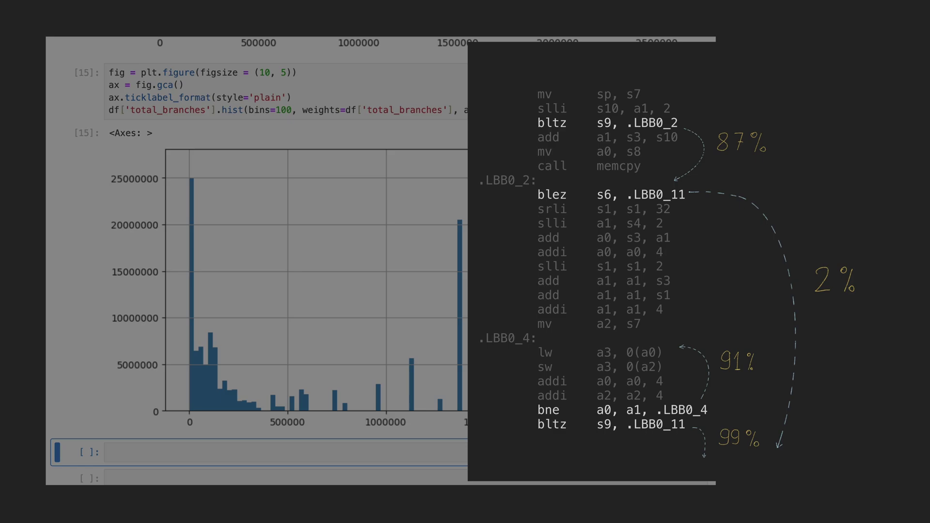
scroll(473, 230, down, 4)
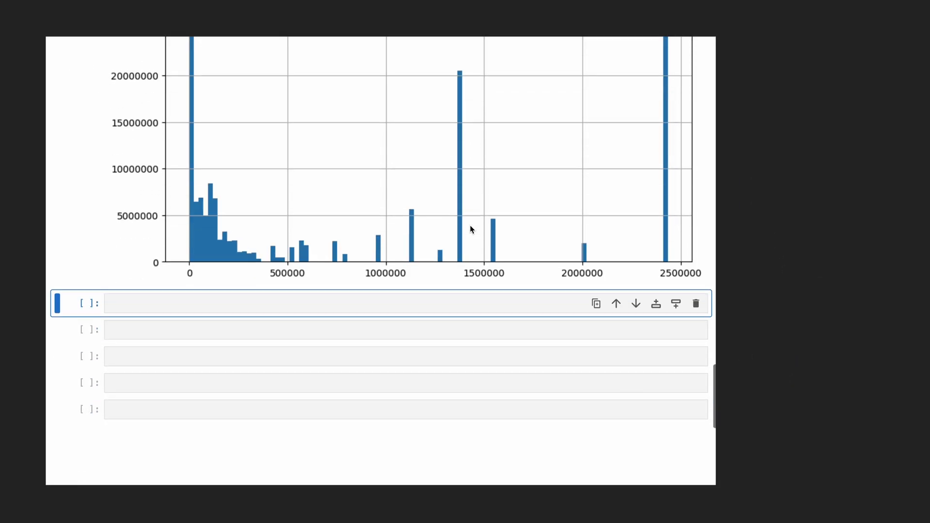
text(fig = plt.figure(figsize = (10, 5)) ax = fig.gca() ax.ticklabel_format(style='plain') df['was_taken_percentag)
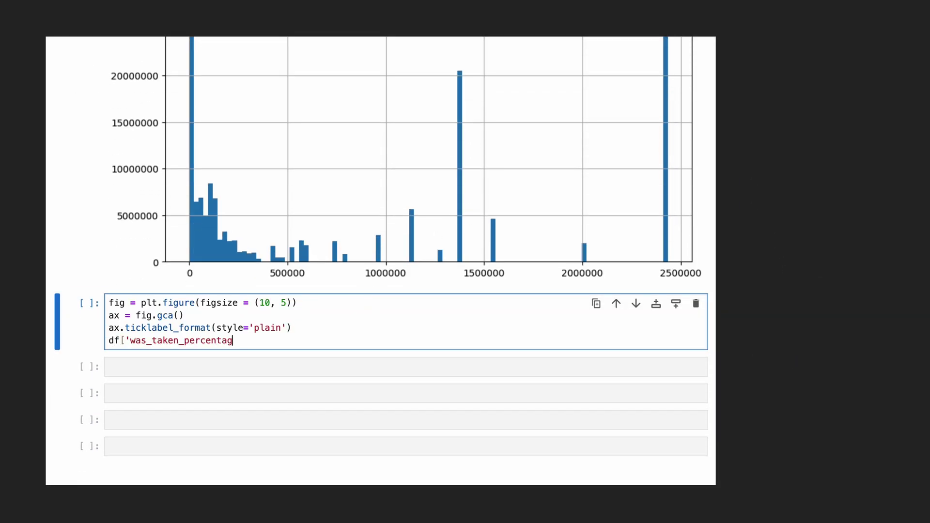
text(e'].hist(bins=100, ax=ax))
Step: Plot a 100-bin taken-percentage histogram, then limit it to total_branches > 9 and range 0.01–0.99
key(shift+Return)
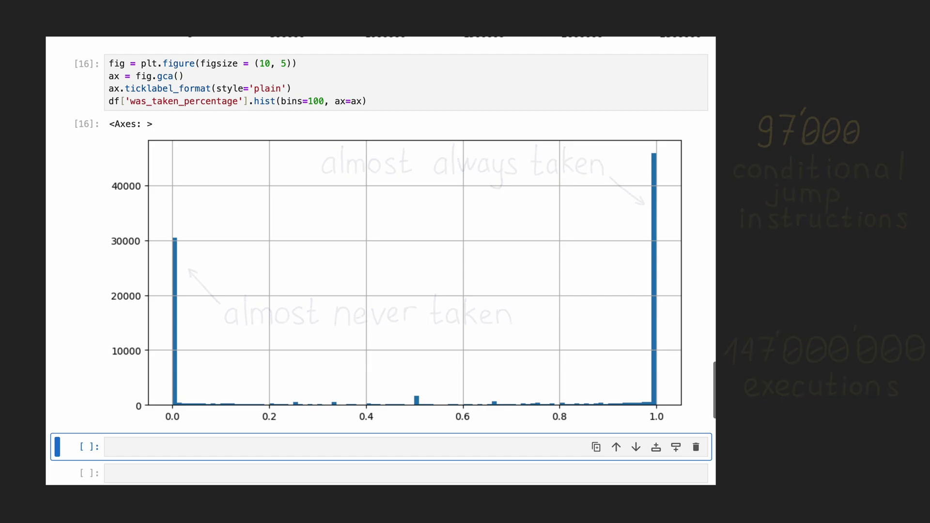
key(Up)
key(Right)
key(Right)
text([df['total_branches'] > 9)
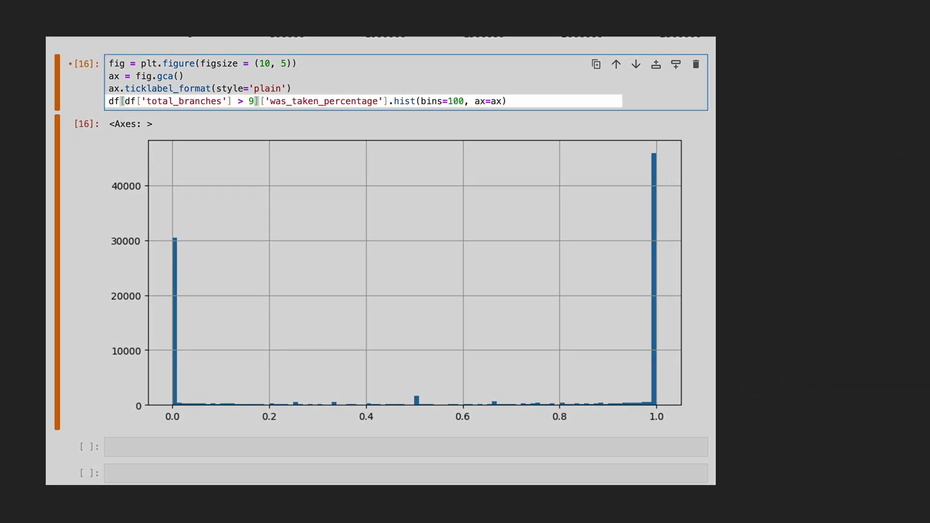
key(End)
key(Left)
text(, range=(0.01, 0.99))
key(shift+Return)
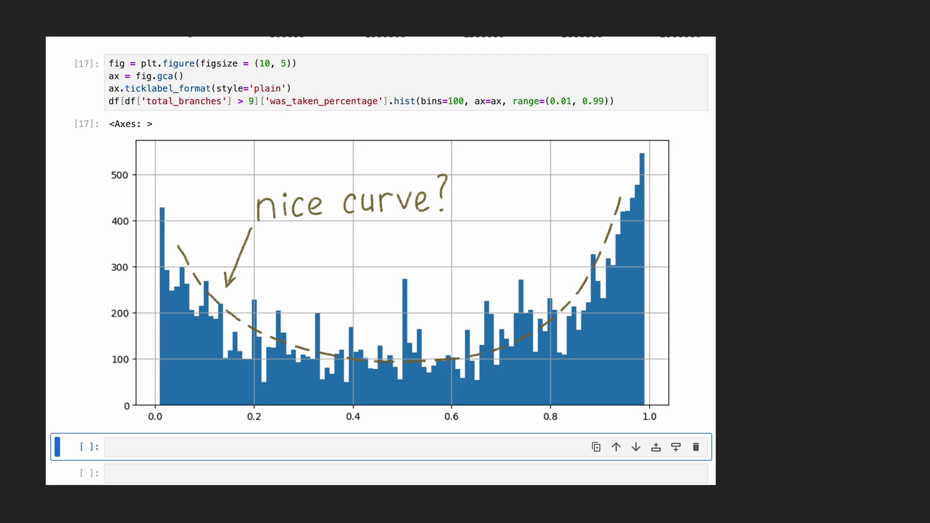
scroll(645, 223, down, 5)
text(list_of_addre)
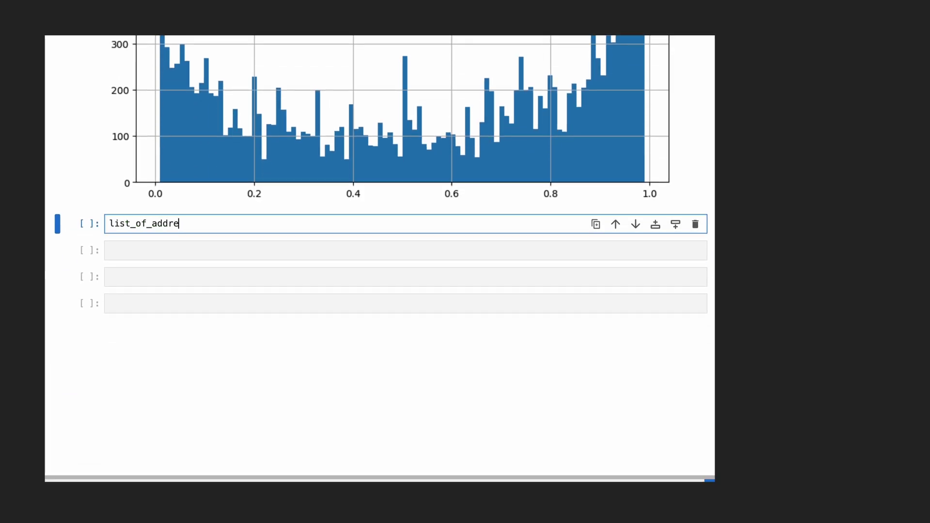
text(sses = csv_file["addr"].unique())
Step: Group frames by address into branch_history_dict_by_addr with a loop, and display the dictionary
key(Return)
key(Return)
text(dfs = {i:g for i,)
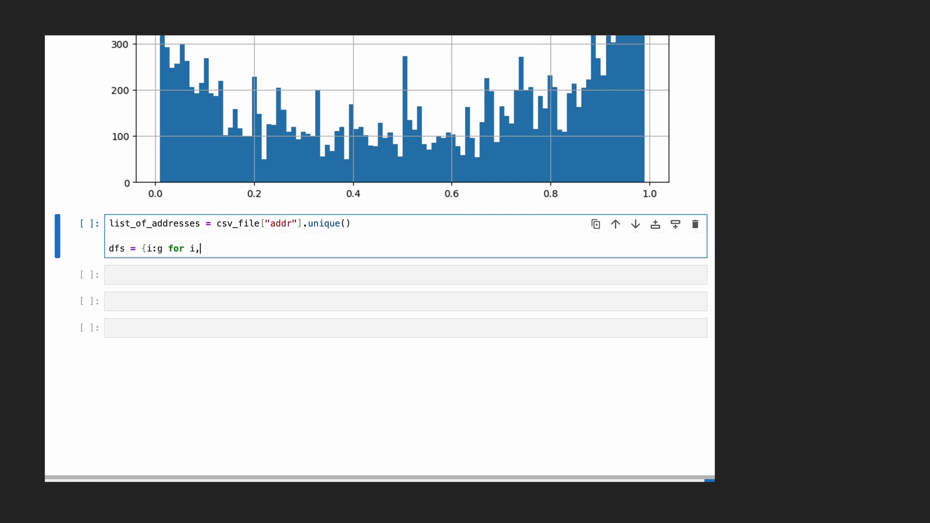
text(g in csv_file.groupby(csv_file['addr'])})
key(Return)
key(Return)
text(branch_history_dict_by)
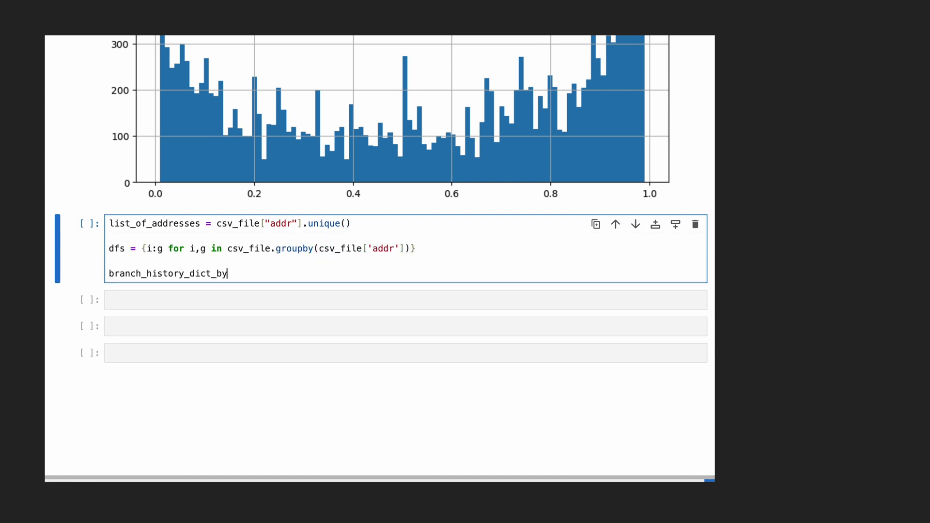
text(_addr = {})
key(Return)
text(for key in dfs:)
key(Return)
text(branch_history_dict_by_addr[dfs[key)
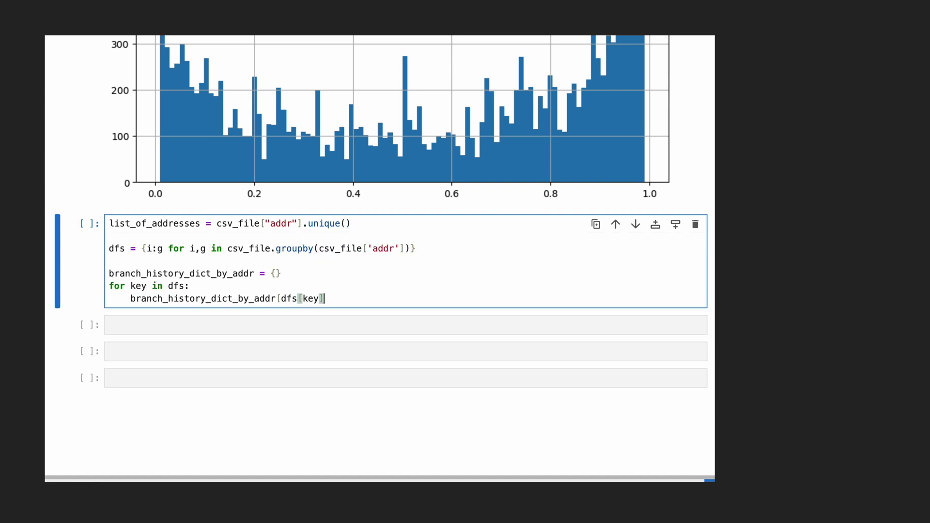
text(]["addr"].values[0]] = dfs[key]["taken_val"].values)
key(Return)
key(Return)
text(branch_history)
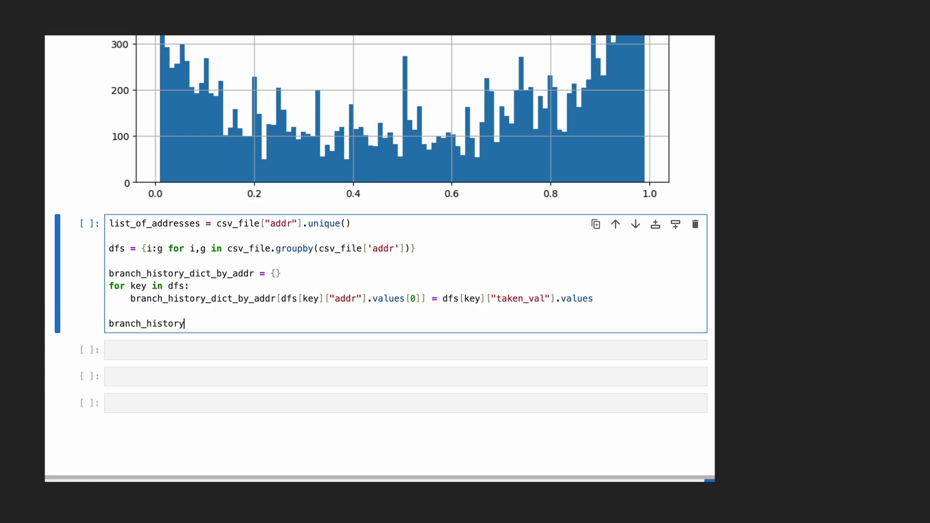
text(_dict_by_addr)
key(shift+Return)
scroll(167, 354, down, 10)
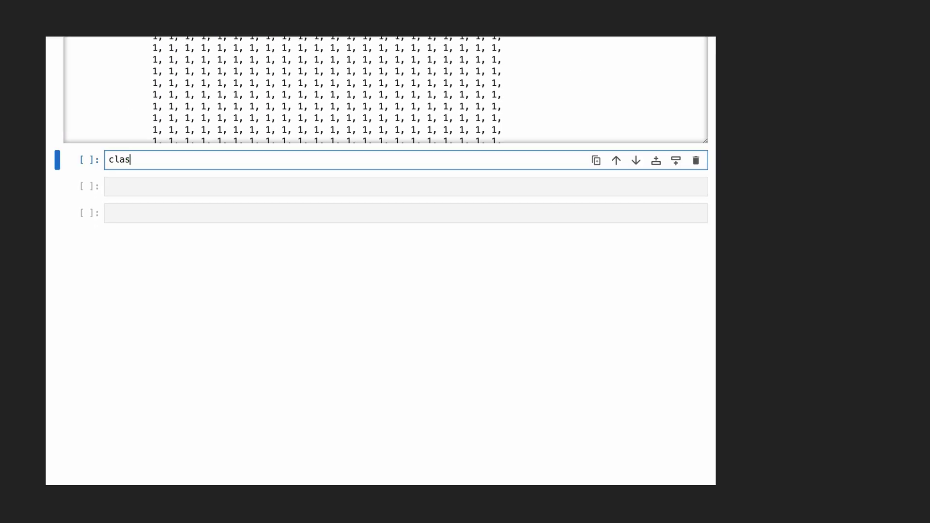
text(PredictorTheSameAsTheLastTime:)
Step: Start the PredictorTheSameAsTheLastTime class with a constructor holding the counters and a method header
key(Return)
text(def __init__(self):)
key(Return)
text(self.predicted_correct = 0)
key(Return)
text(self.predicted_not_correct = 0)
key(Return)
key(BackSpace)
text(def ProcessBranchHistory(self, branch_history):)
key(Return)
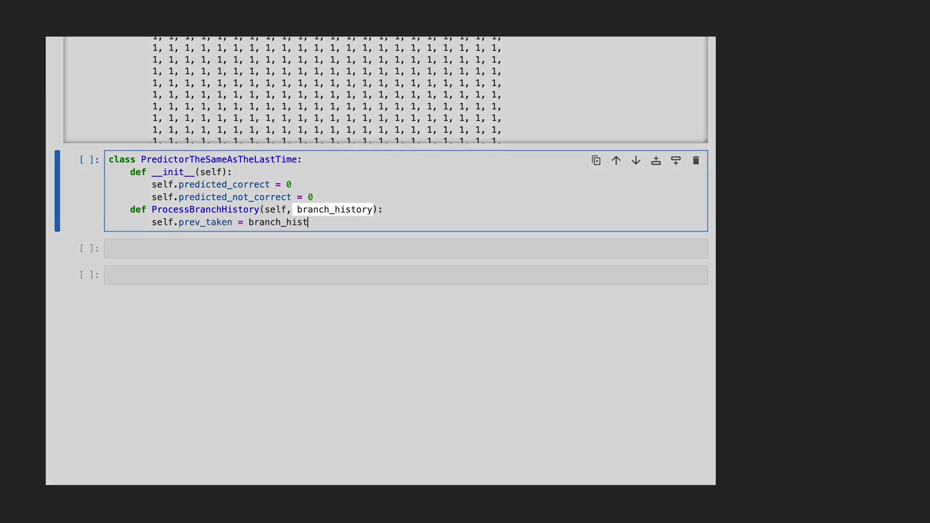
Step: Write the history loop comparing predictions, counting hits and misses, updating the outcome, then run it
key(Return)
text(for i in range(1, len(branch_history):)
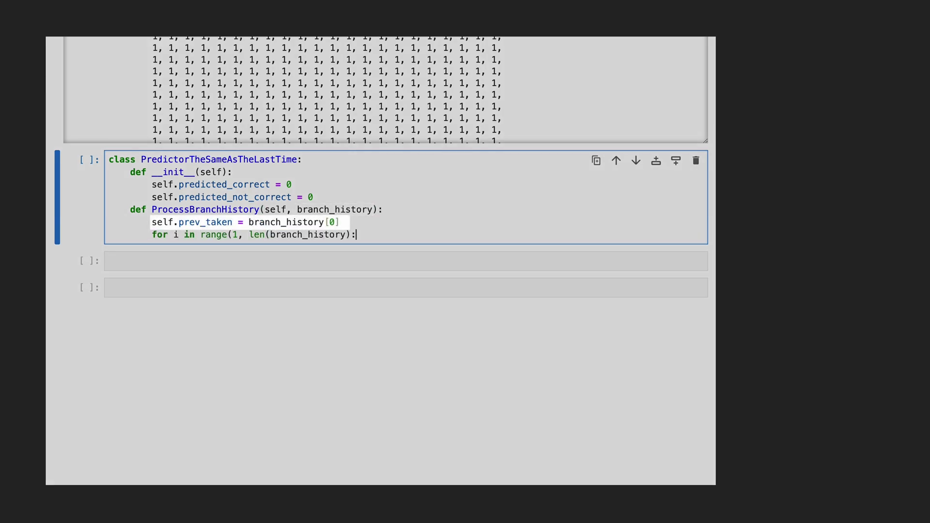
key(BackSpace)
text():)
key(Return)
text(predicted = self.prev_taken)
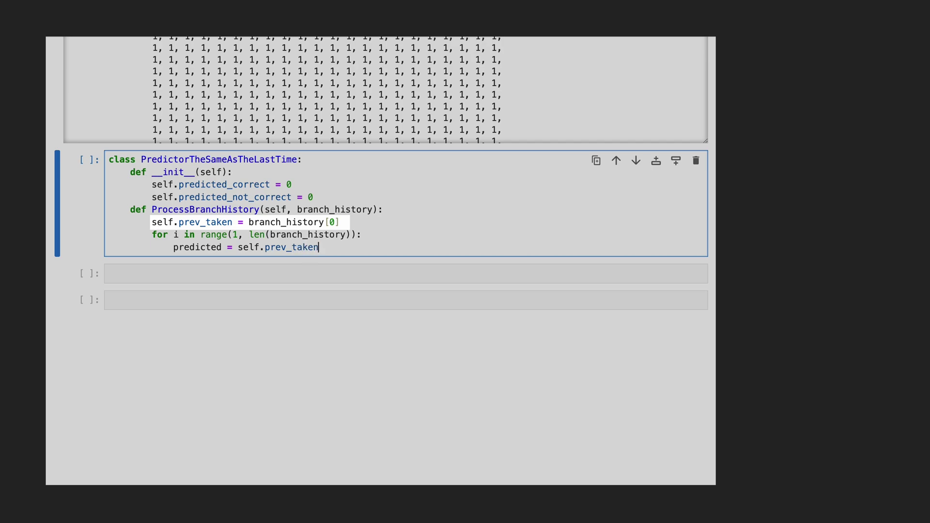
key(Return)
text(if (predicted == branch_history[i]):)
key(Return)
text(self.predicted_correct += 1)
key(Return)
text(else:)
key(Return)
text(self.predicted_not_correct += 1)
key(Return)
key(Return)
key(BackSpace)
text(self.prev_taken = branch_history[i])
key(Return)
key(BackSpace)
text(return)
key(shift+Return)
text(total_)
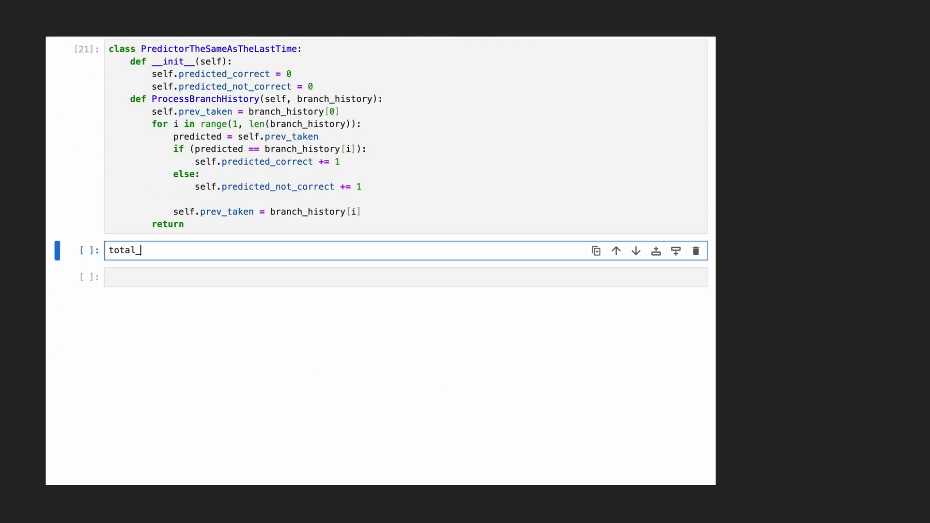
text(correct = 0)
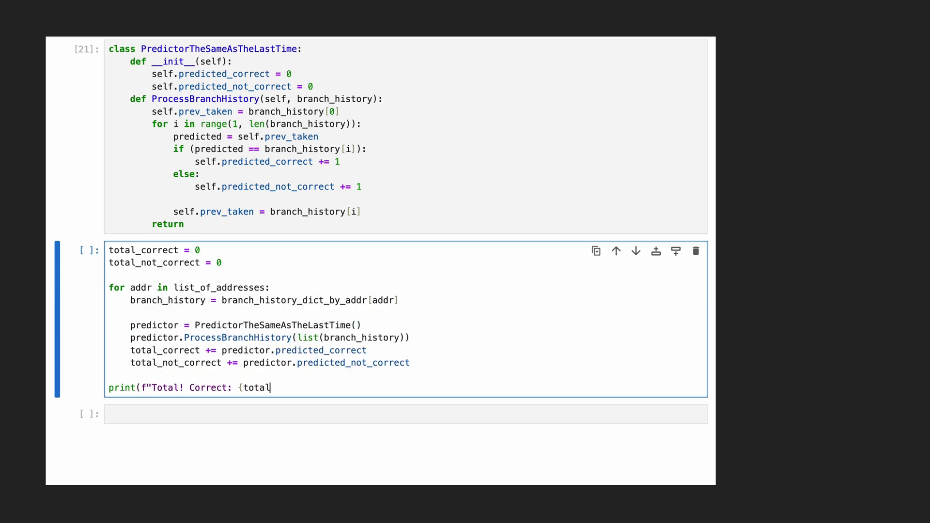
text( total_not_correct = 0  for addr in list_of_addresses:     branch_history = branch_history_dict_by_addr[addr]      predictor = PredictorTheSameAsTheLastTime()     predictor.ProcessBranchHistory(list(branch_history))     total_correct += predictor.predicted_correct     total_not_correct += predictor.predicted_not_correct  print(f"Total! Correct: {total_correct}. Not correct: {total_not_correct}") print(f"\"The same as the last time\". Accuracy {total_correct / (total_correct + total_not_correct):.3f}"))
Step: Run the tqdm simulation over every address, showing prediction accuracy 0.932
key(ctrl+Home)
key(Return)
key(Return)
key(Up)
key(Up)
text(from tqdm import tqdm)
key(Left)
key(Left)
key(Left)
text(tqdm()
key(End)
key(Left)
text())
key(shift+Return)
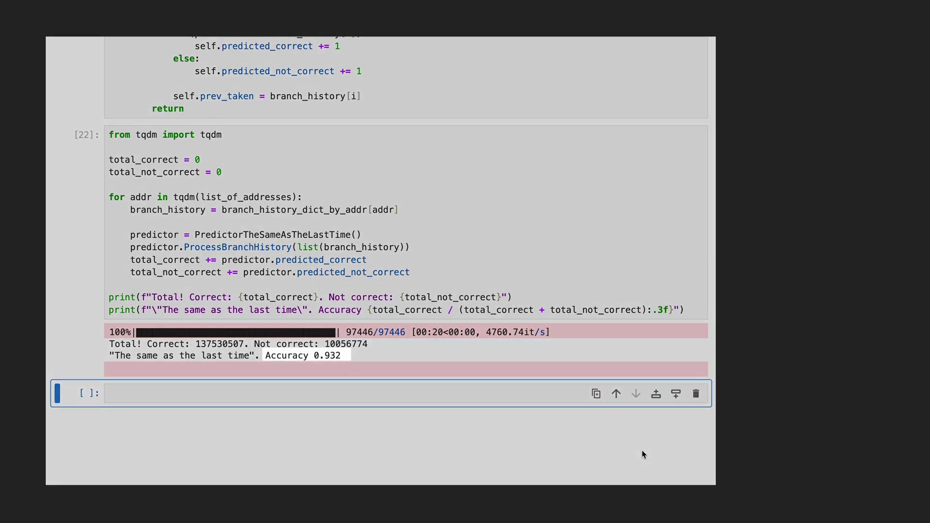
click(374, 350)
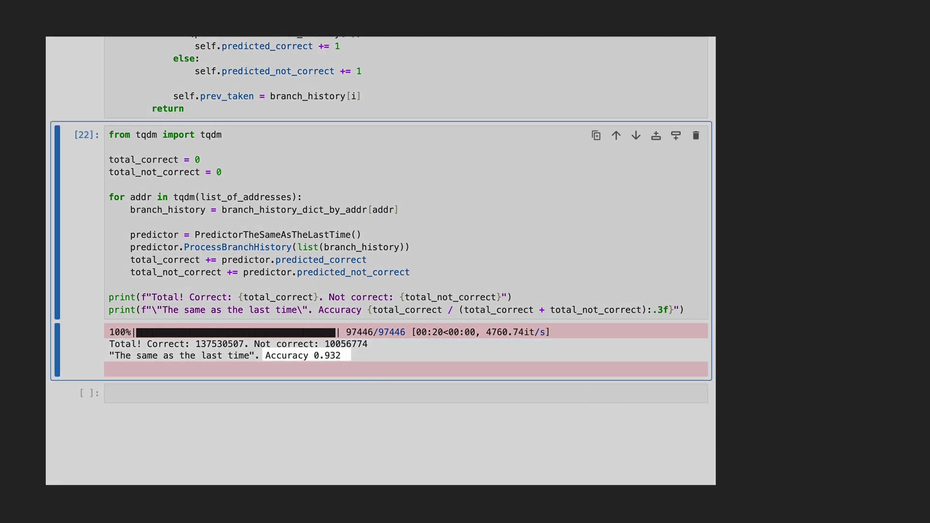
Step: Duplicate the predictor class as PredictorTwoInARow and rename its previous-outcome variable
key(b)
key(b)
key(b)
scroll(378, 262, up, 5)
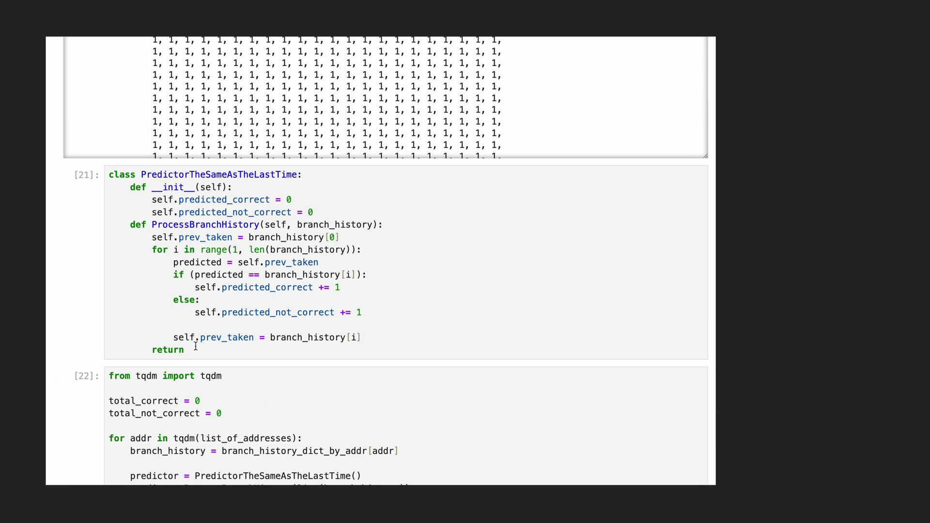
scroll(307, 276, down, 8)
click(307, 263)
text(class PredictorTheSameAsTheLastTime:     def __init__(self):         self.predicted_correct = 0         self.predicted_not_correct = 0     def ProcessBranchHistory(self, branch_history):         self.prev_taken = branch_history[0]         for i in range(1, len(branch_history)):             predicted = self.prev_taken             if (predicted == branch_history[i]):                 self.predicted_correct += 1             else:                 self.predicted_not_correct += 1              self.prev_taken = branch_history[i]         return)
drag(189, 261, 300, 261)
text(Two)
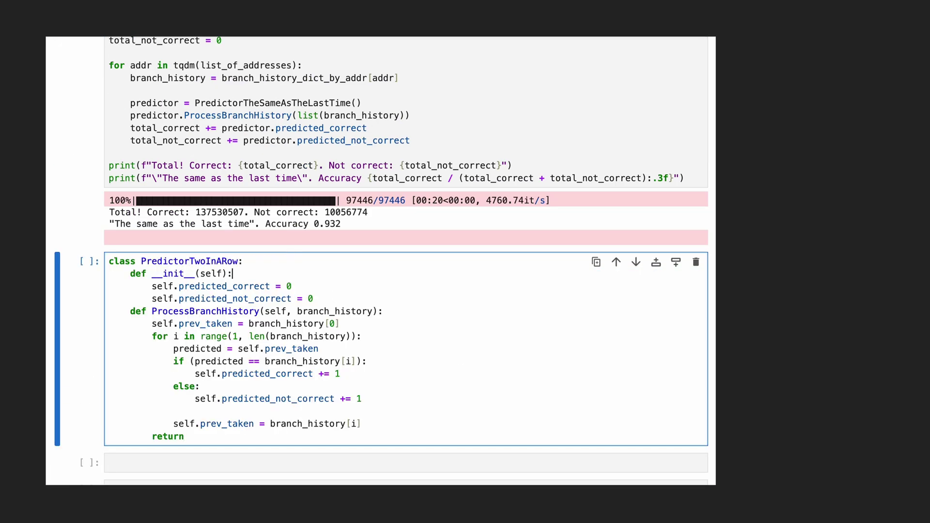
key(Return)
text(self.not_correct_in_a_rpw = 0)
double_click(212, 336)
text(current_prediction)
scroll(406, 291, down, 3)
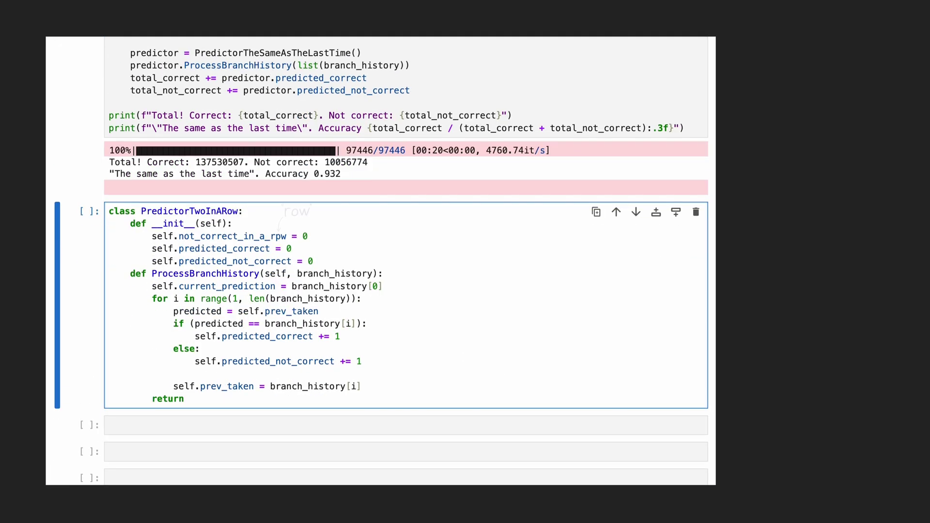
key(Down)
key(Down)
key(End)
key(shift+alt+Left)
text(current_prediction)
Step: Add the two-misses-in-a-row streak logic to both branches and run the class cell
key(Down)
key(End)
key(Return)
text(self.not_correct_in_a_row = 0)
key(Down)
key(Down)
key(End)
key(Return)
text(self.not_correct_in)
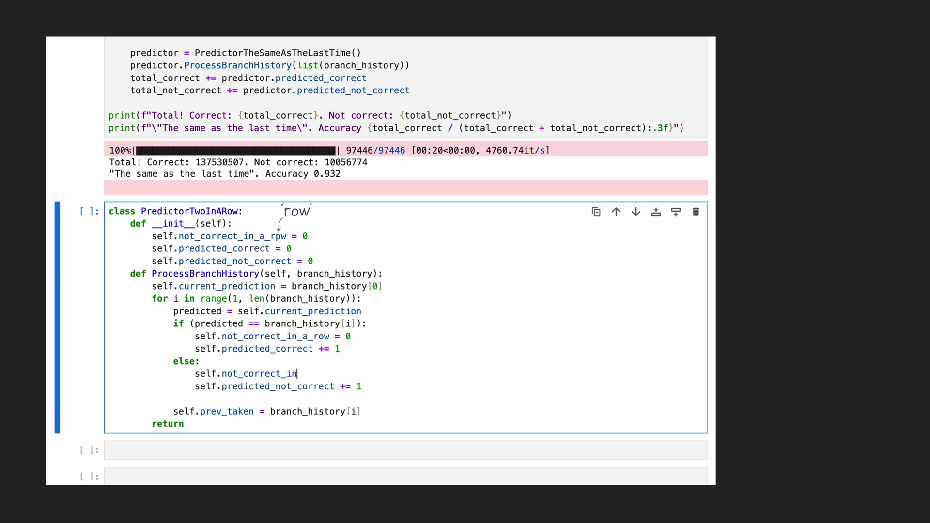
text(_a_row += 1)
key(Down)
key(Down)
key(Return)
text(if self.not_correct_in_a_row == 2:                 self.current_prediction = not self.current_prediction)
key(Return)
text(self.not_correct_in_a_row = 0)
key(shift+Return)
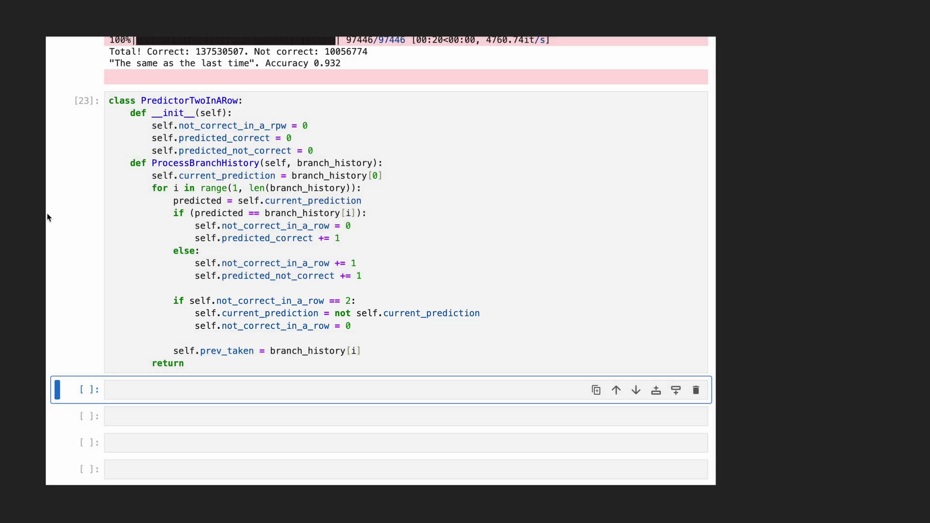
Step: Copy the simulation cell, switch it to PredictorTwoInARow, and run it for 0.942 accuracy
key(Up)
key(Up)
key(c)
key(Down)
key(v)
key(ctrl+BackSpace)
text(TwoInARow())
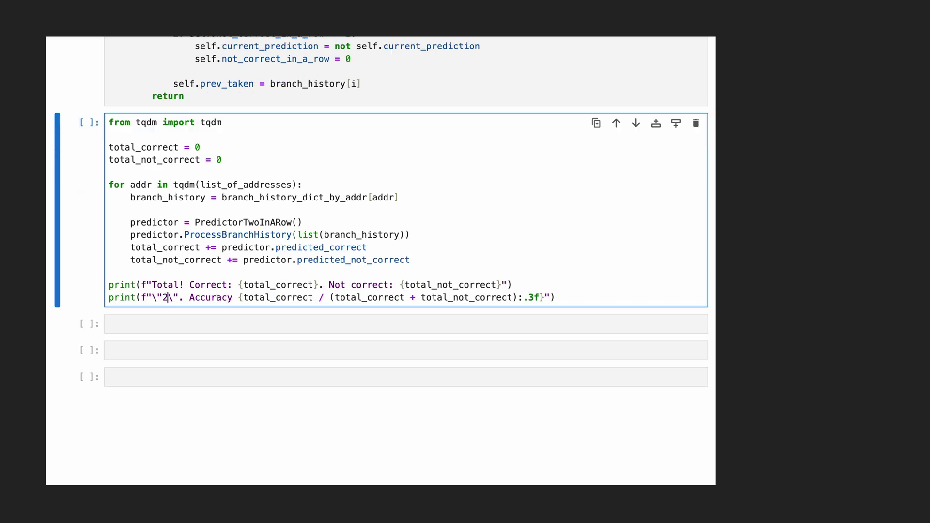
text( in a row)
key(shift+Return)
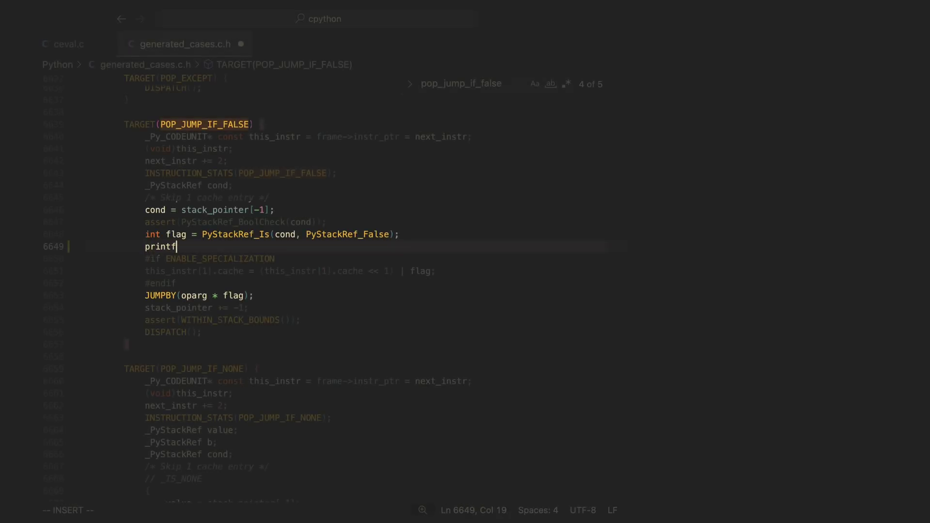
text(("POP_JUMP_IF_FALSE;0x%lx;taken=%d;\n", (unsigned long)this_instr, flag);)
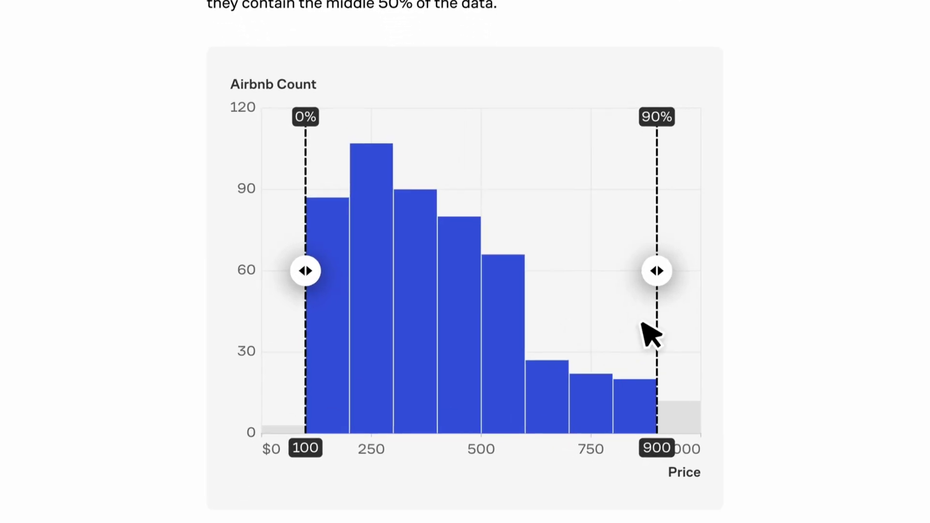
Step: Set the histogram percentile range to $250–$550, then page through Price, Location and Peak Season slides
drag(663, 260, 511, 262)
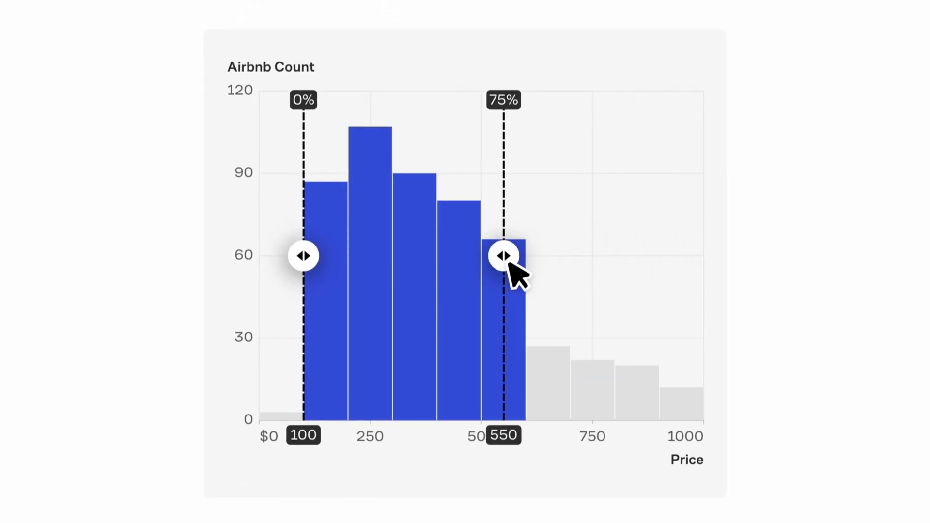
drag(314, 268, 385, 269)
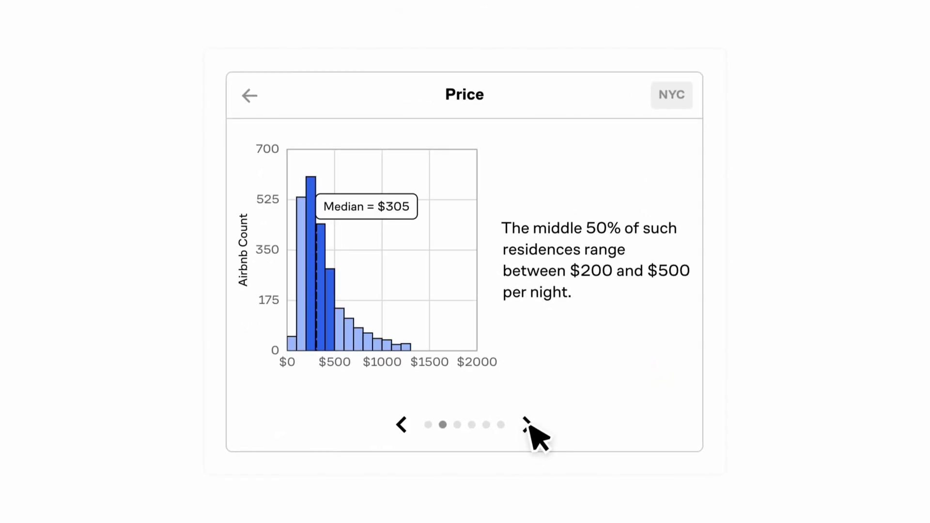
click(528, 425)
click(529, 425)
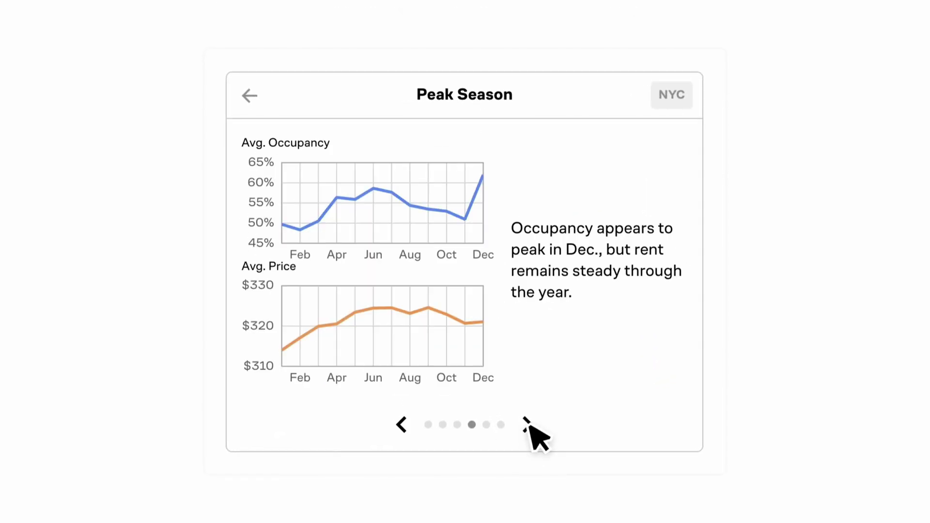
click(528, 425)
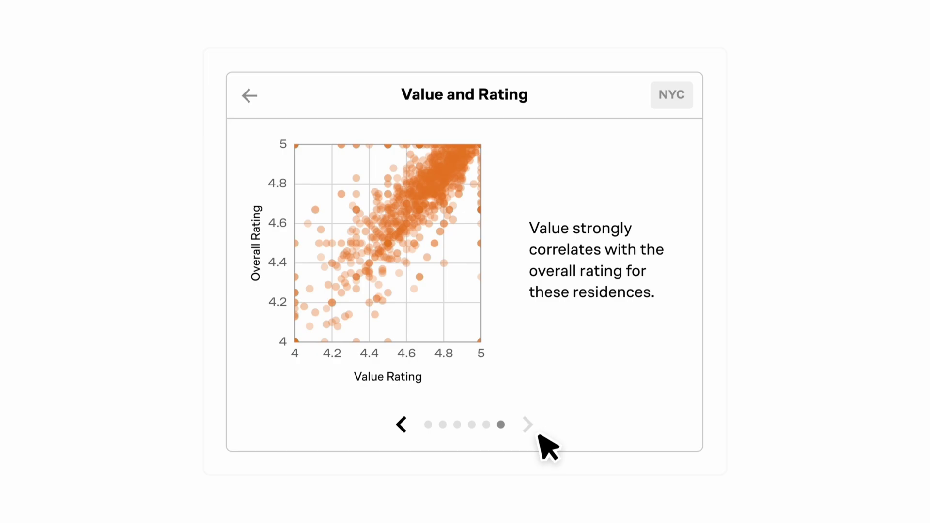